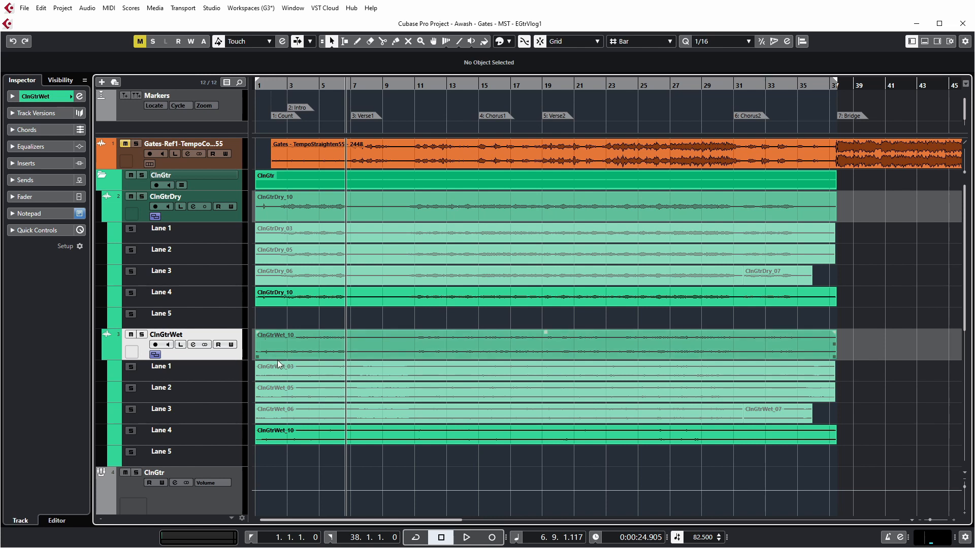
View the input busses in the Audio Connections, highlighting the Stereo In bus, and close the window
click(212, 8)
click(230, 20)
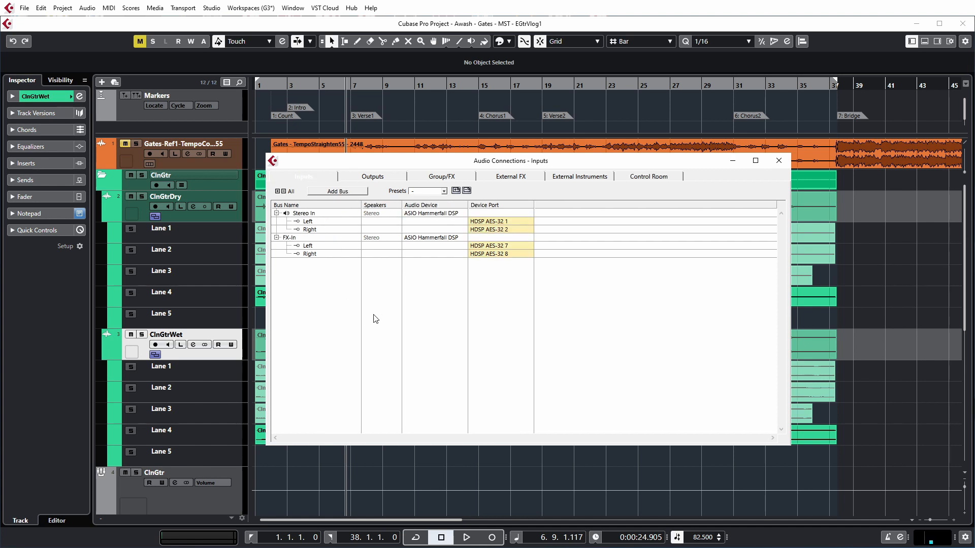
double_click(304, 214)
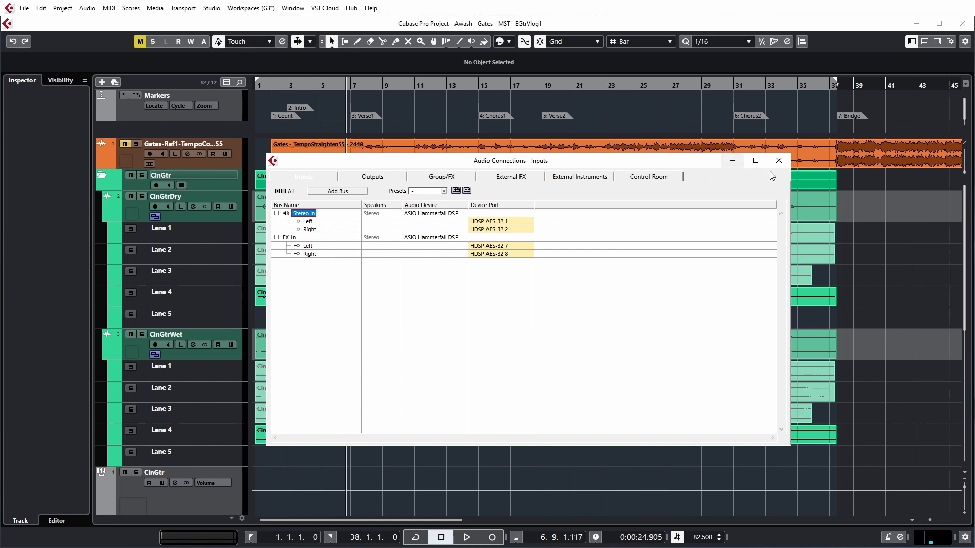
click(779, 160)
Check the input routing of the ClnGtrDry and ClnGtrWet tracks in their expanded basic track settings
click(228, 218)
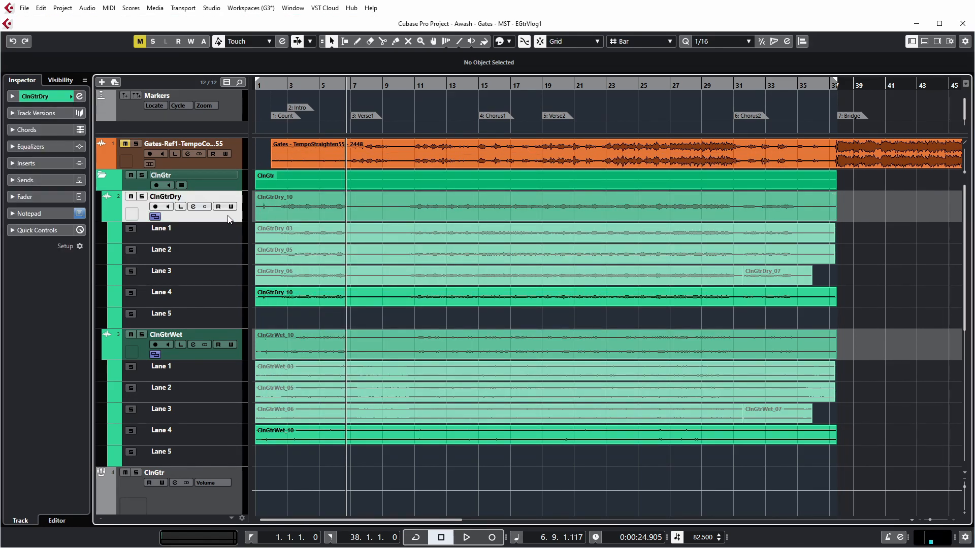
click(42, 97)
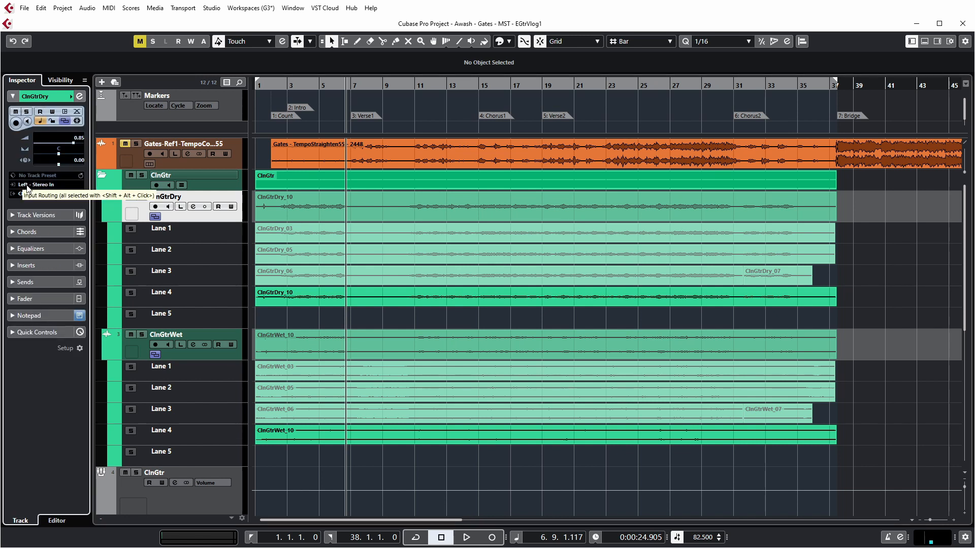
click(234, 355)
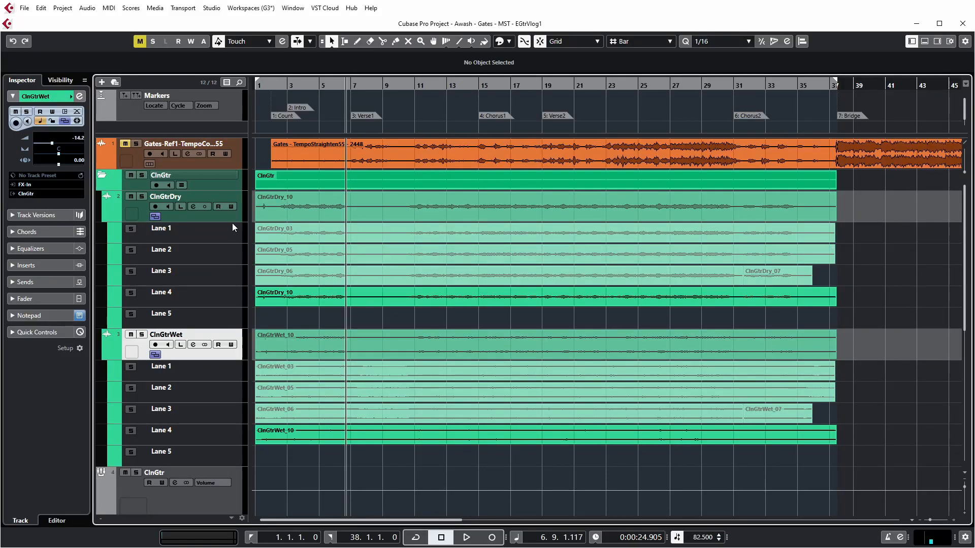
Read the notepad entries of the ClnGtrDry and ClnGtrWet tracks
click(233, 217)
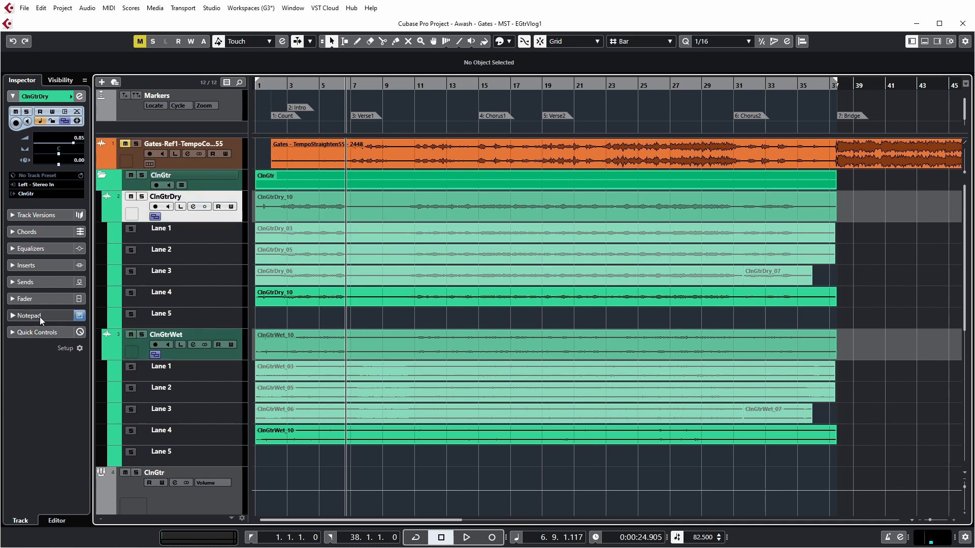
click(24, 315)
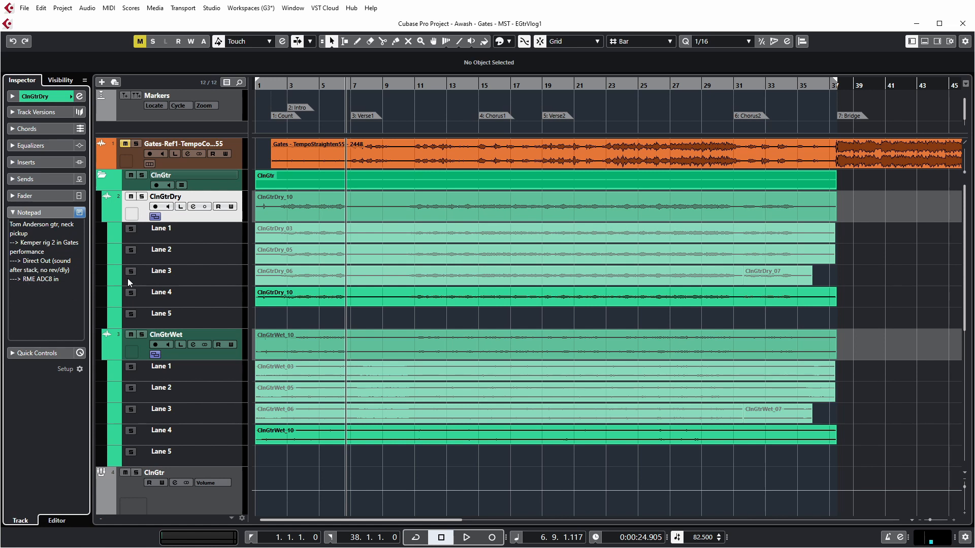
click(220, 356)
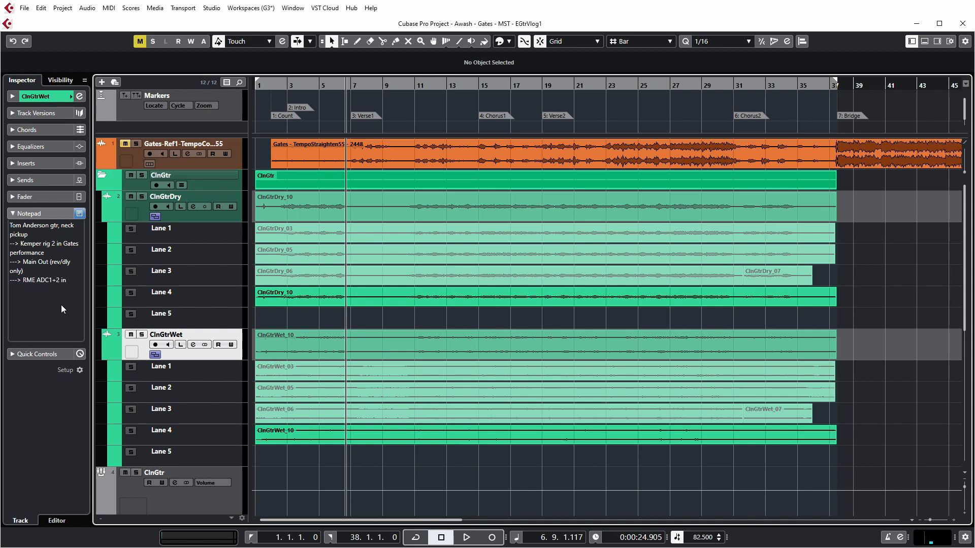
Look through the take lanes of ClnGtrDry and ClnGtrWet, then hide and reshow the ClnGtrDry lanes
click(234, 231)
click(235, 255)
click(237, 272)
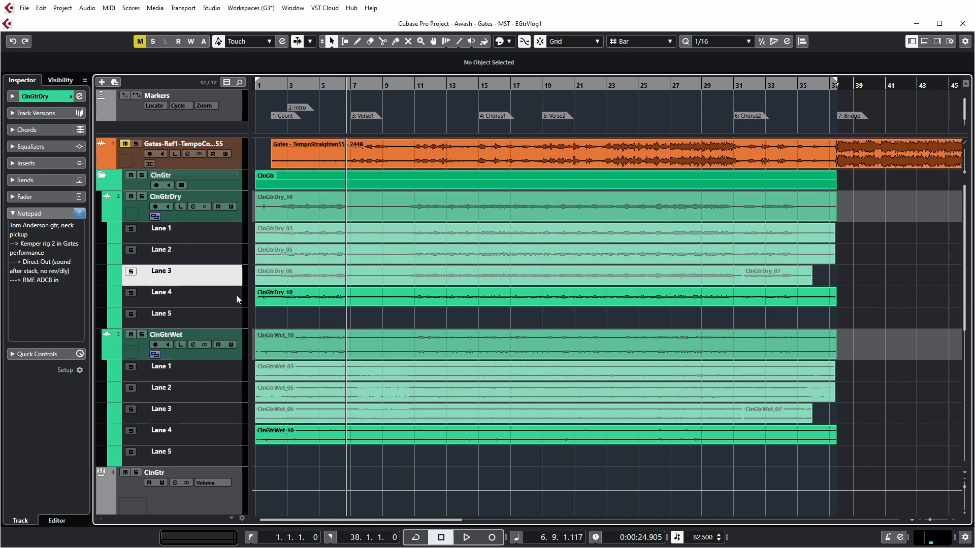
click(236, 294)
click(235, 235)
click(234, 252)
click(234, 271)
click(235, 295)
click(232, 232)
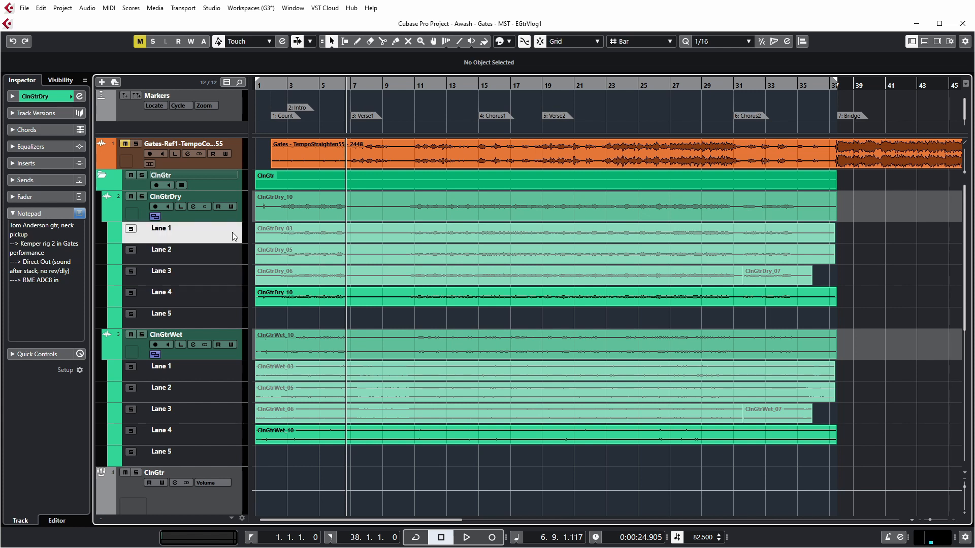
click(230, 366)
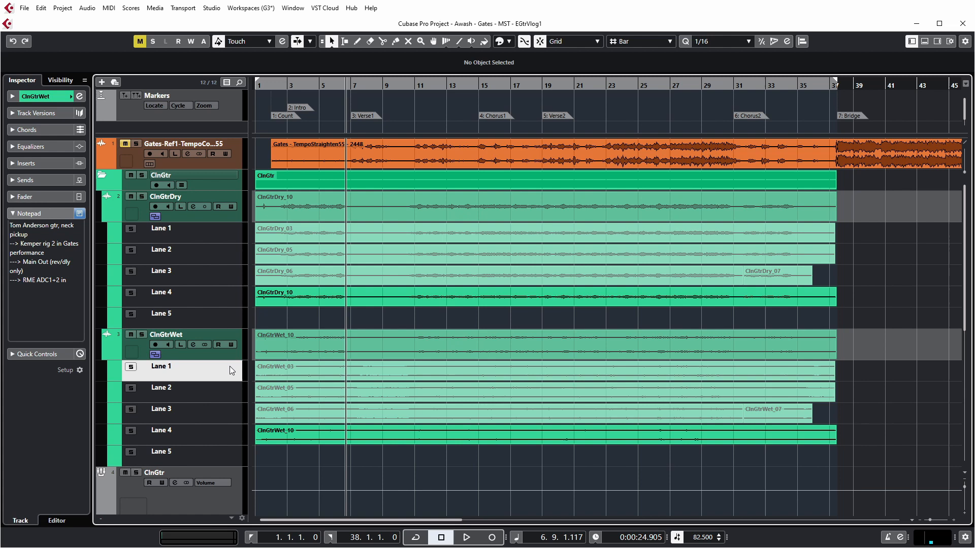
click(228, 392)
click(226, 409)
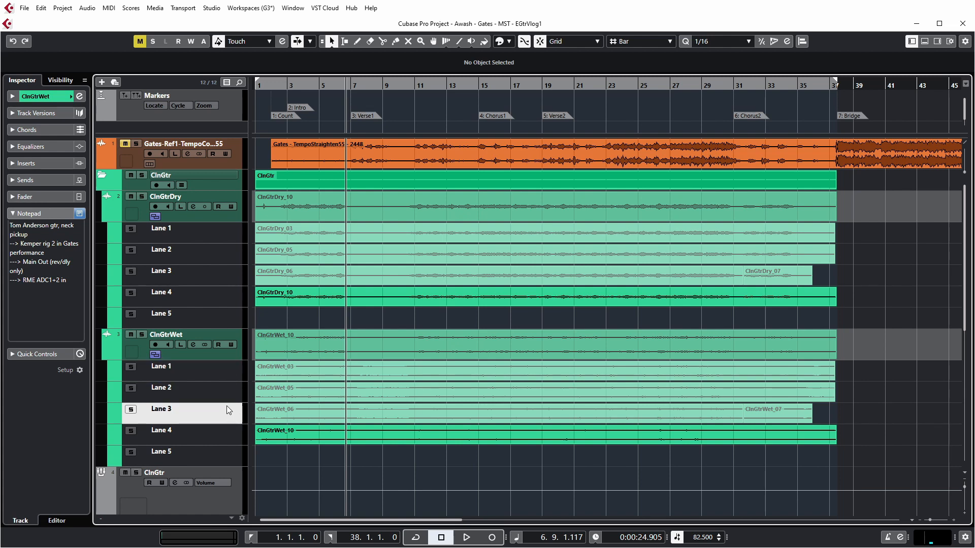
click(156, 217)
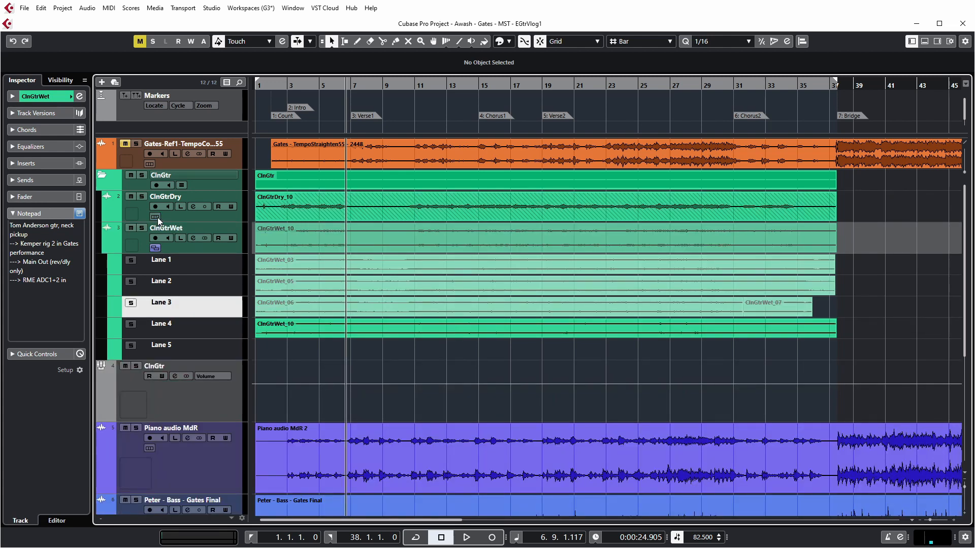
click(155, 216)
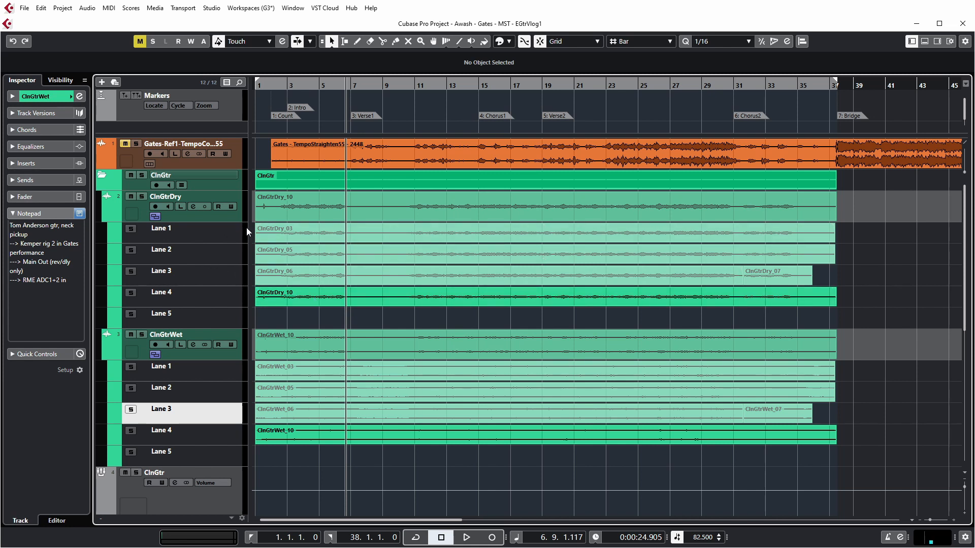
Compare the ClnGtrDry and ClnGtrWet tracks by selecting each track and its Lane 1 take separately
click(236, 217)
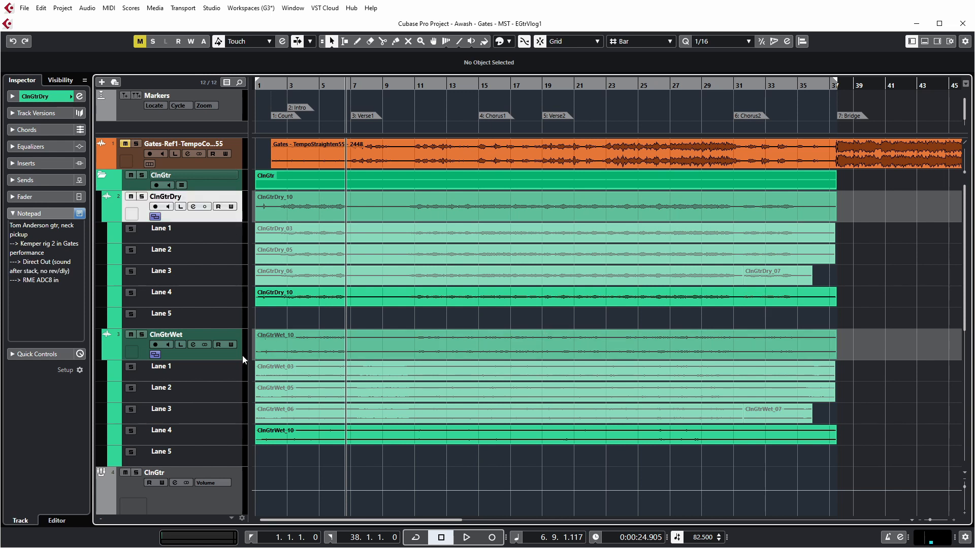
click(237, 356)
click(228, 220)
click(300, 230)
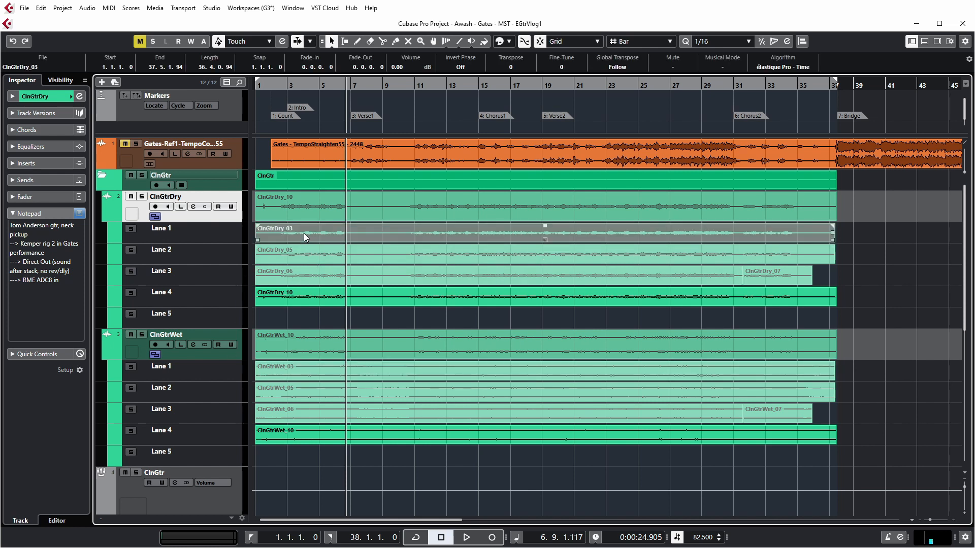
click(300, 370)
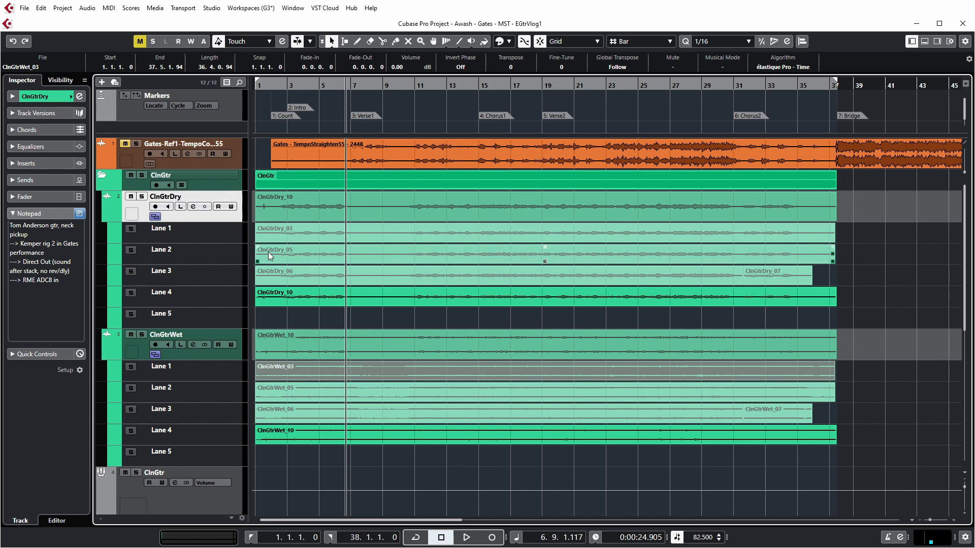
Enable group editing on the ClnGtr folder and test it by selecting the ClnGtrDry takes in Lanes 2, 3 and 1
click(219, 185)
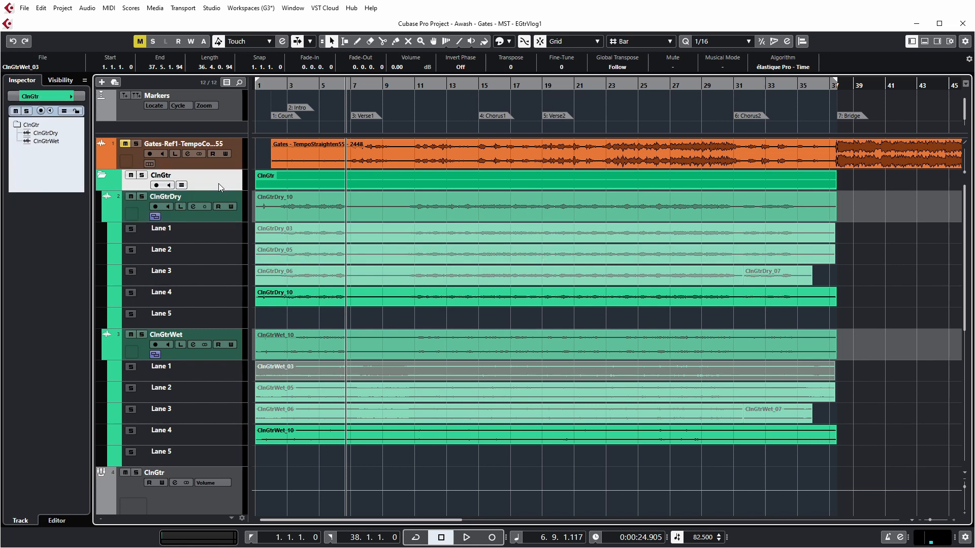
click(182, 186)
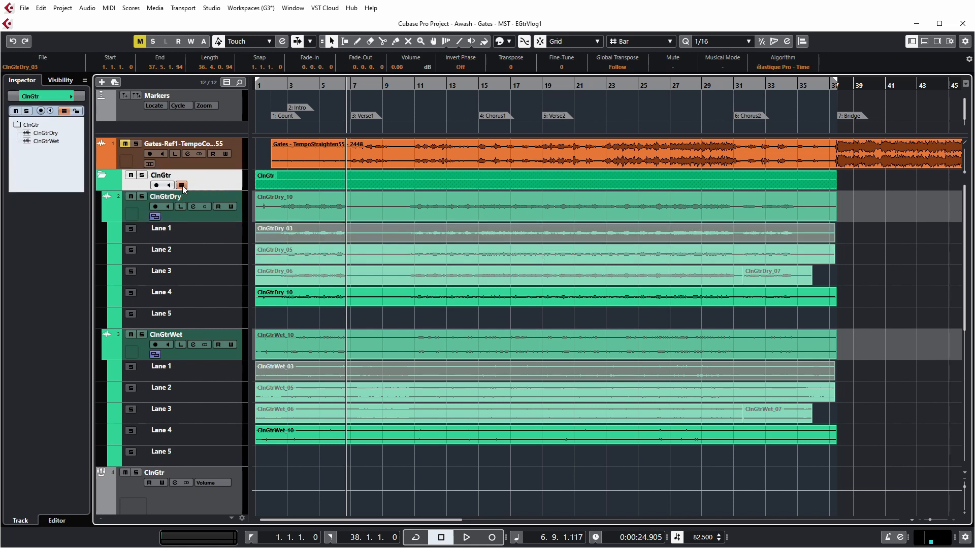
click(320, 256)
click(312, 276)
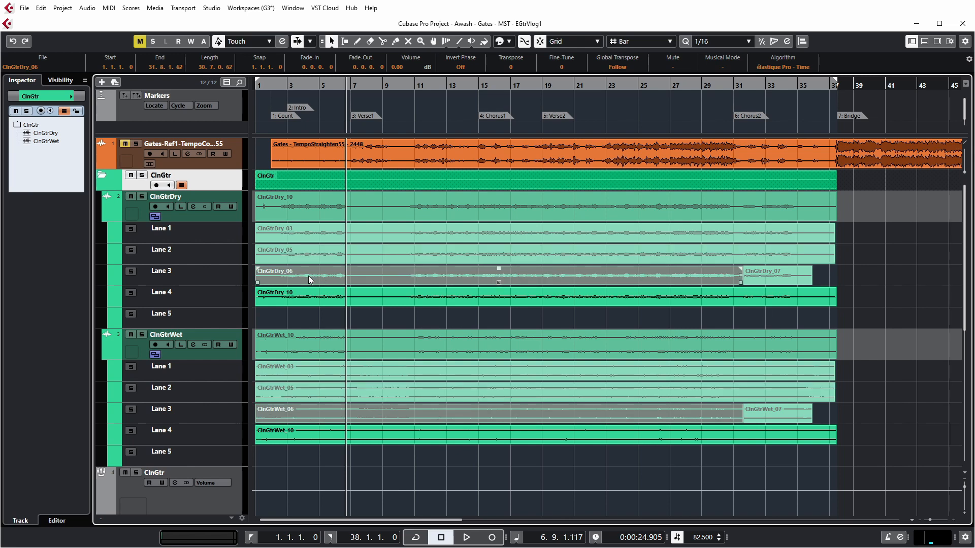
click(306, 275)
click(310, 255)
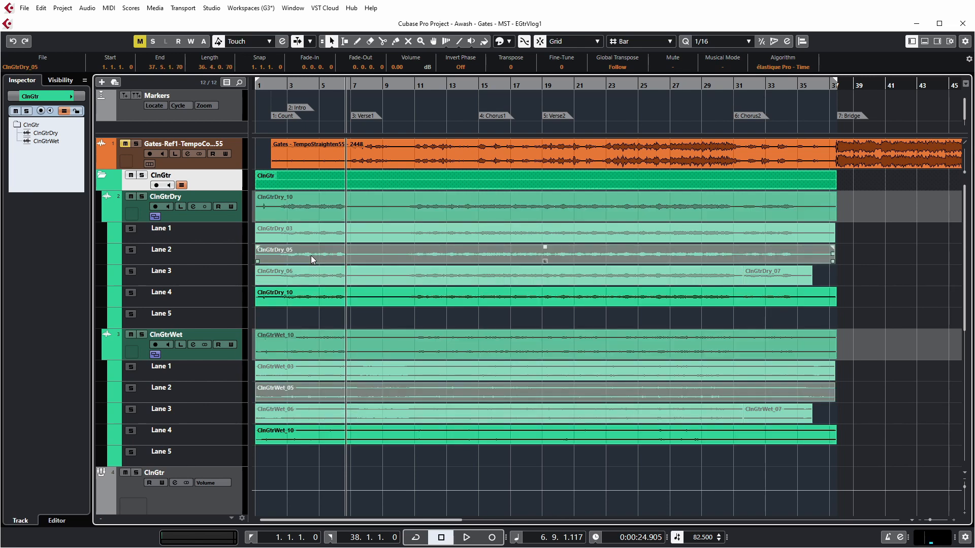
click(312, 237)
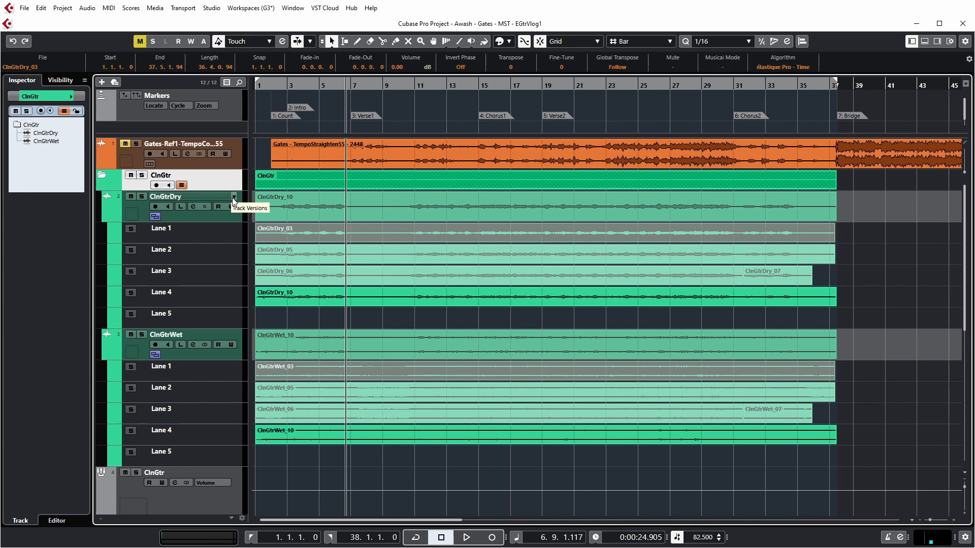
Duplicate the track version of the grouped guitar tracks and rename the copy on ClnGtrDry as Cut
click(234, 197)
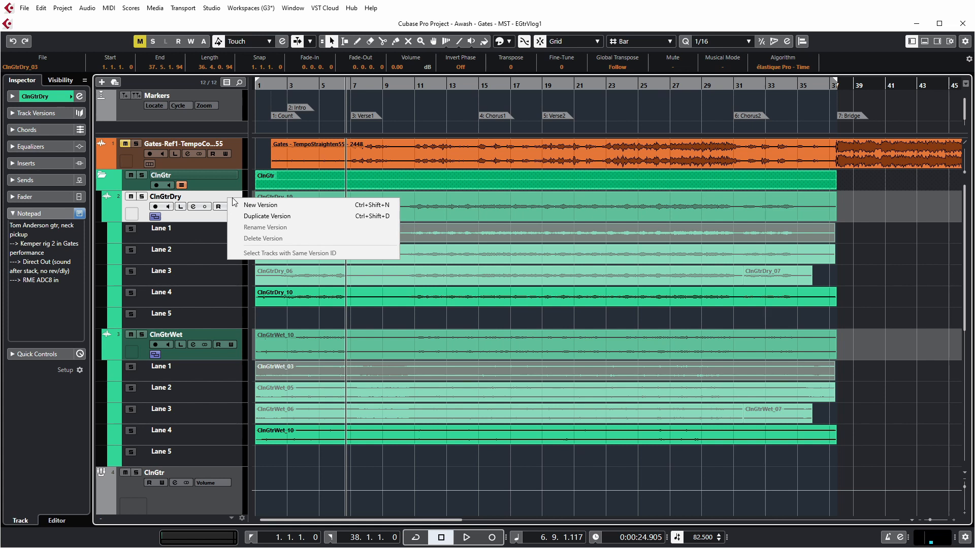
click(261, 217)
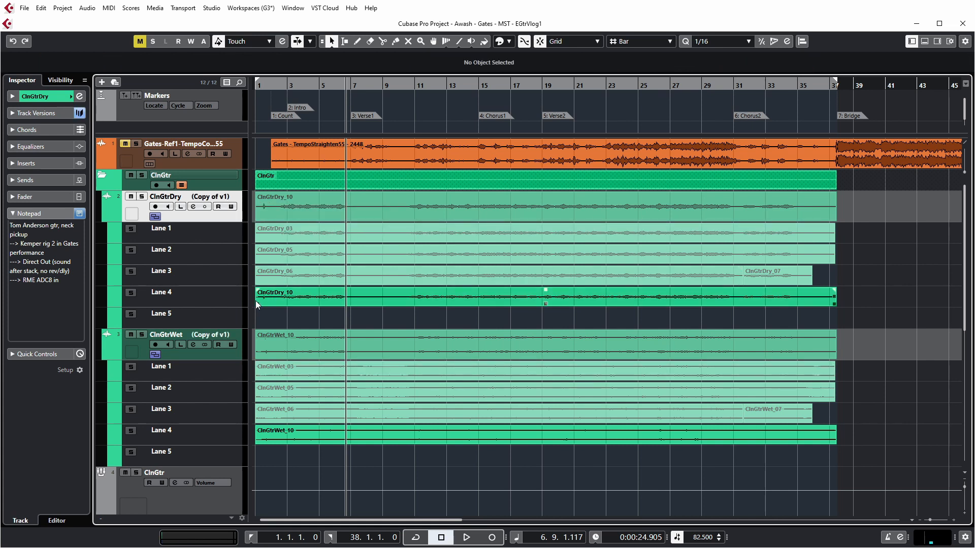
double_click(226, 201)
text(Cut)
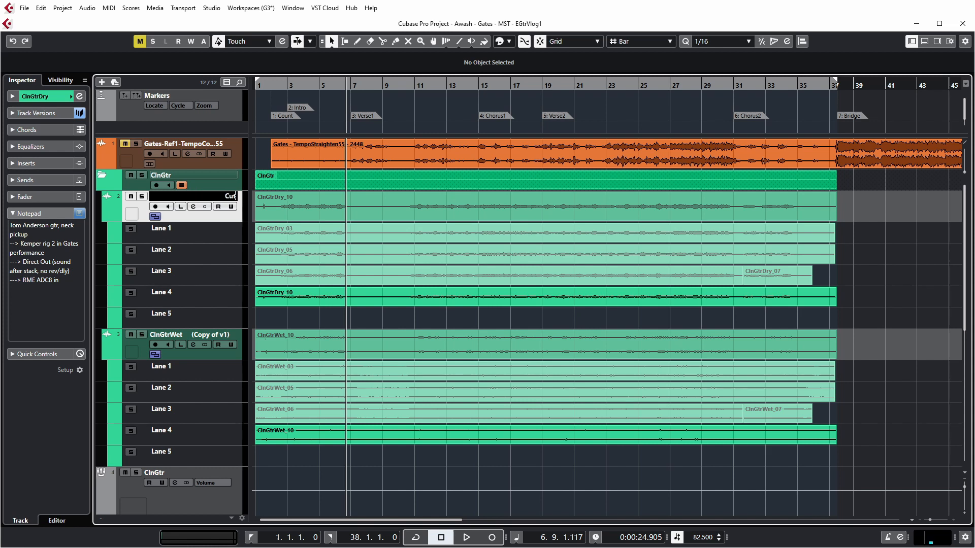
key(Return)
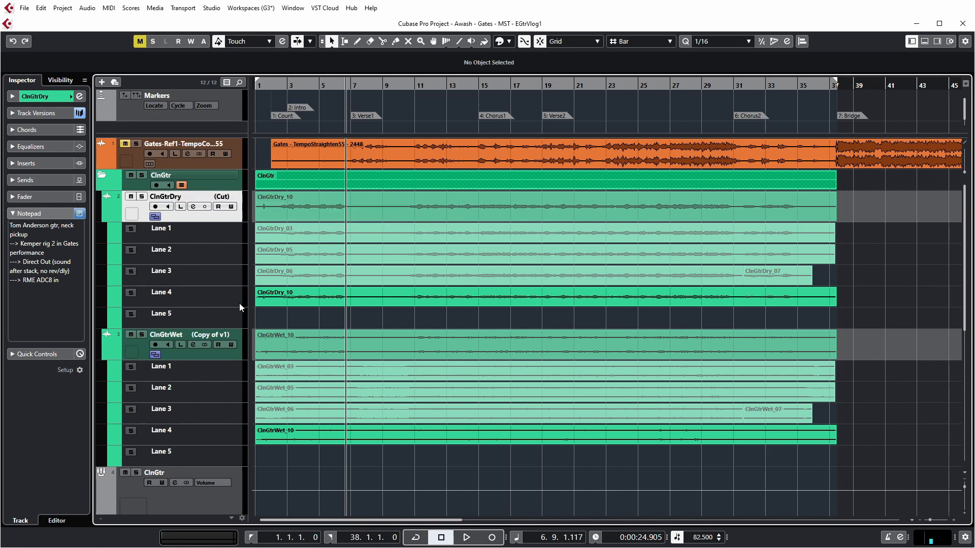
Rename the duplicated track version on ClnGtrWet as Cut
double_click(224, 332)
text(Cut)
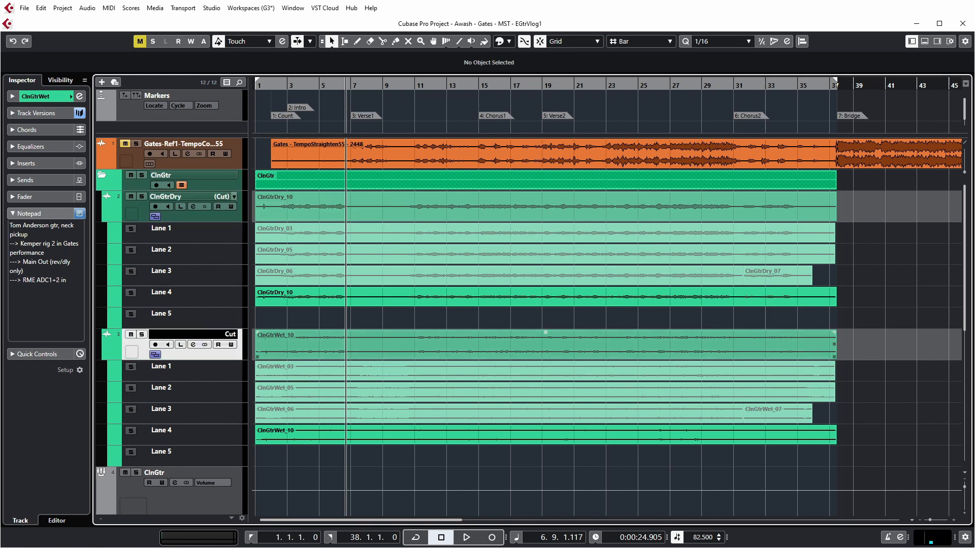
key(Return)
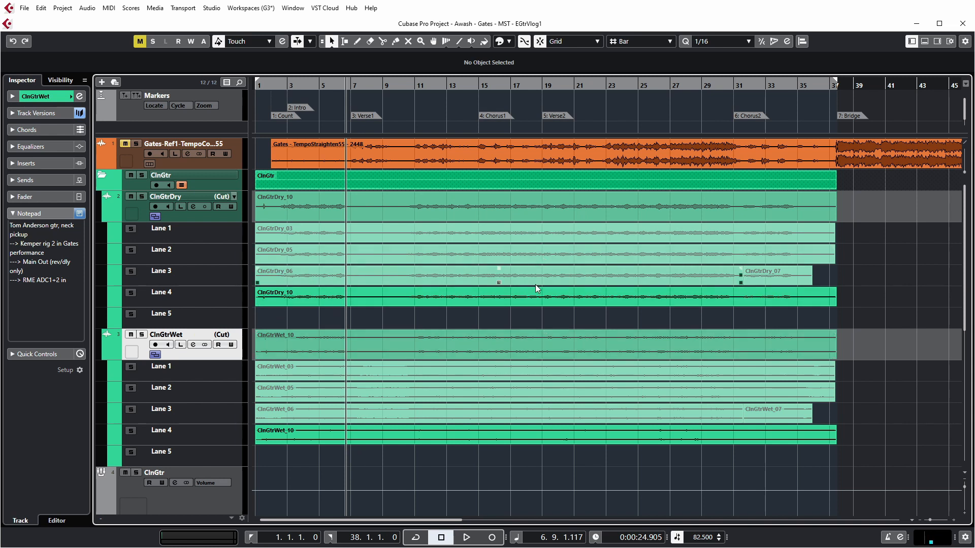
Switch the grouped guitar tracks to track version v1 and back to Cut to compare them
click(233, 197)
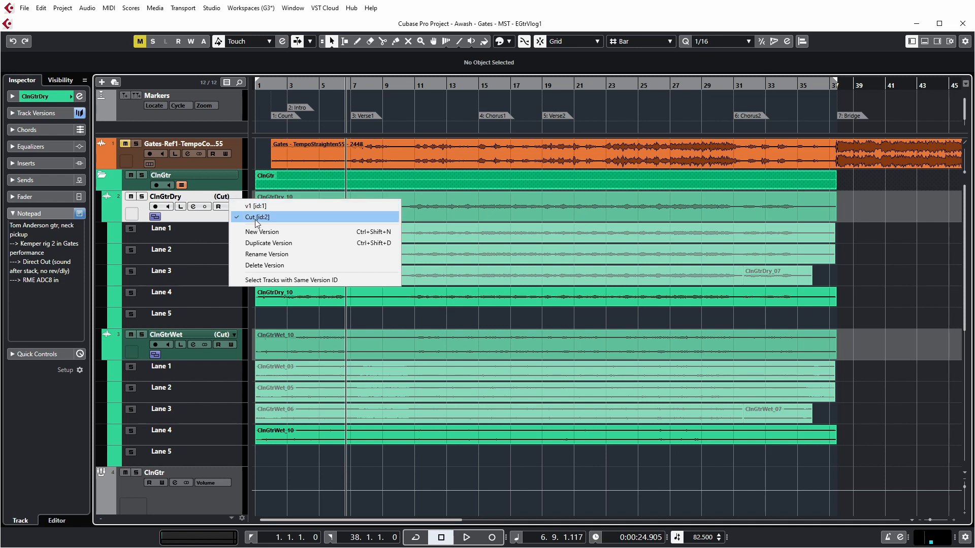
click(263, 207)
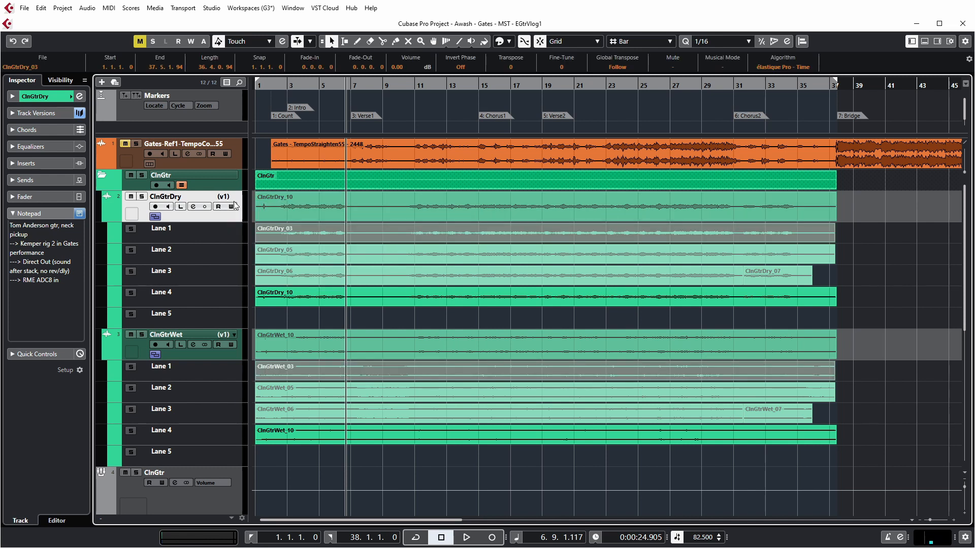
click(235, 200)
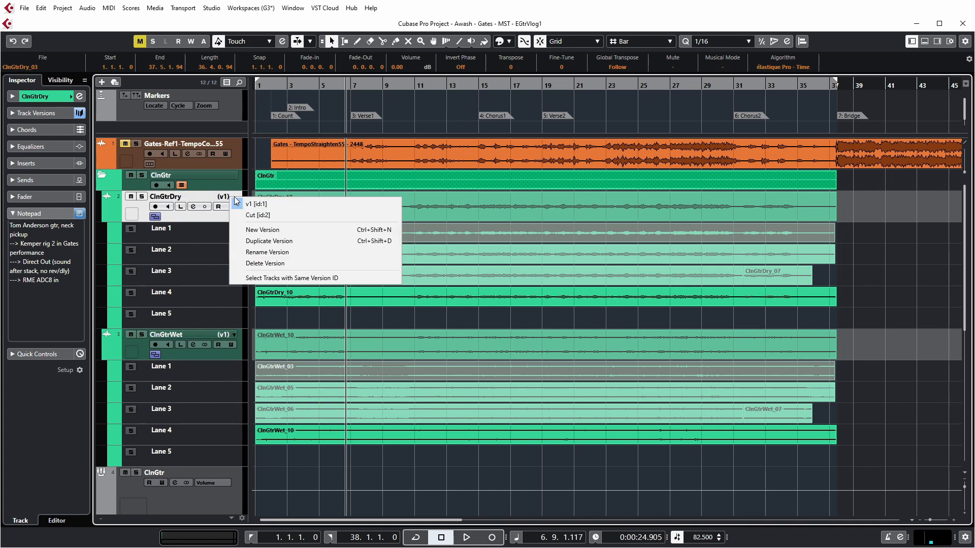
click(263, 215)
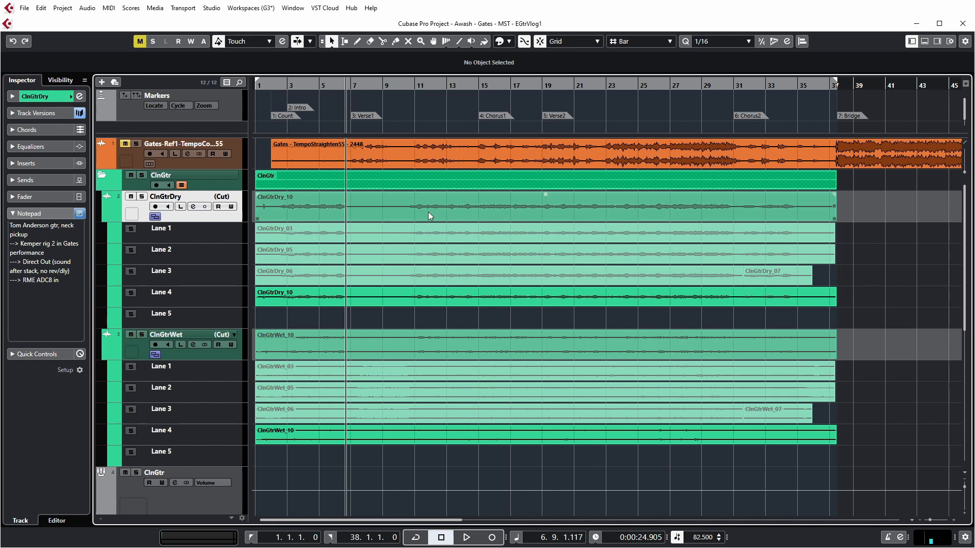
Use the Comp tool to switch the active guitar take among Lanes 1 to 4, finishing on Lane 1
click(433, 42)
click(392, 281)
click(391, 256)
click(389, 236)
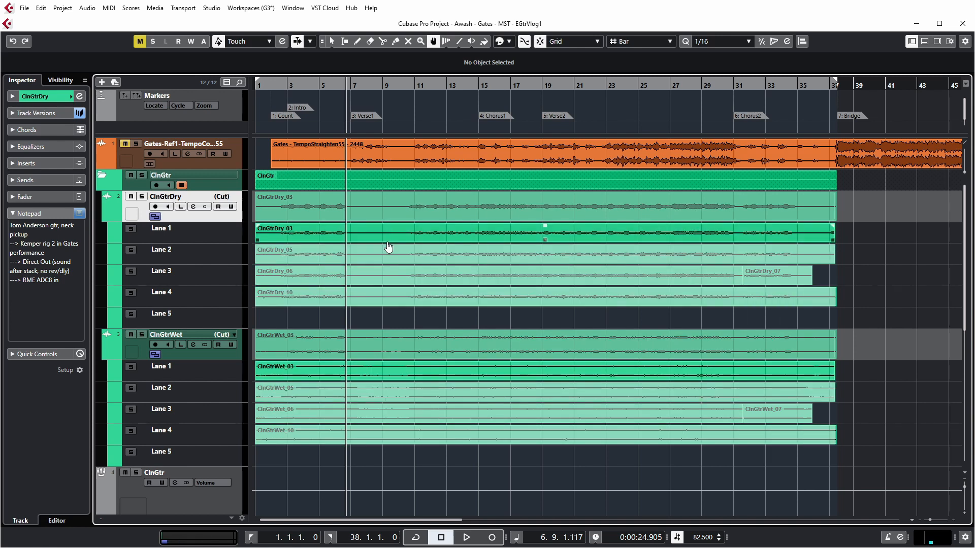
click(389, 254)
click(385, 279)
click(385, 297)
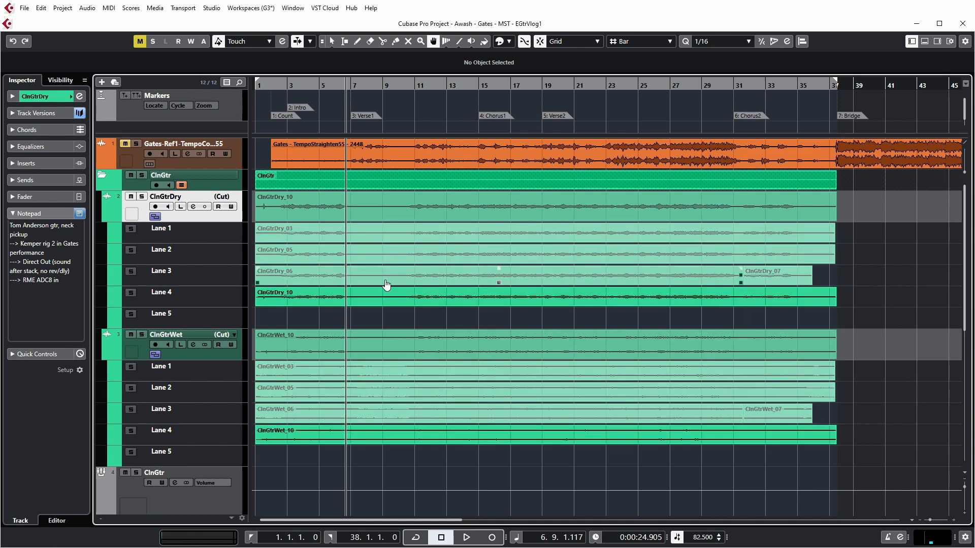
click(385, 281)
click(384, 297)
click(387, 280)
click(386, 263)
click(380, 236)
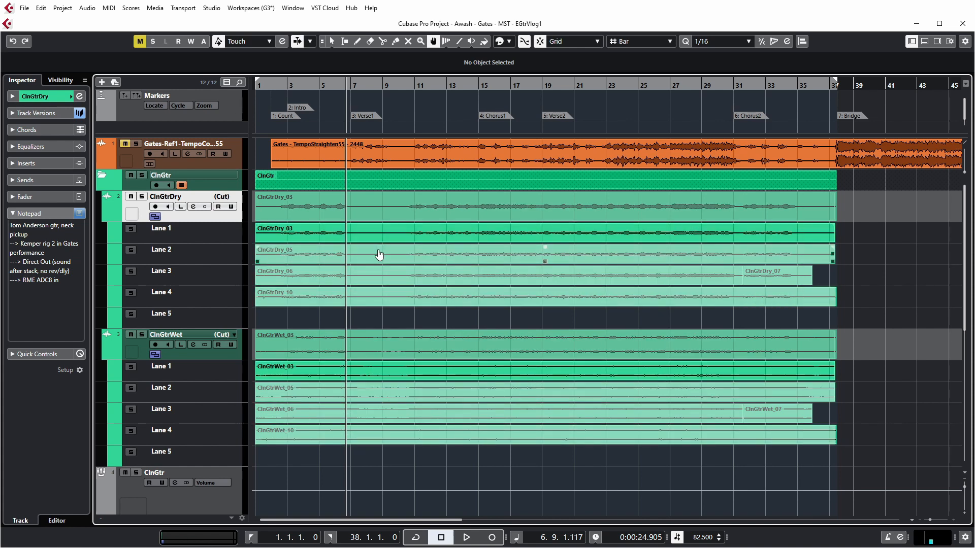
Use the Comp tool to activate the Lane 2, Lane 3 and Lane 4 guitar takes in turn, ending on Lane 3
click(380, 255)
click(383, 280)
click(381, 299)
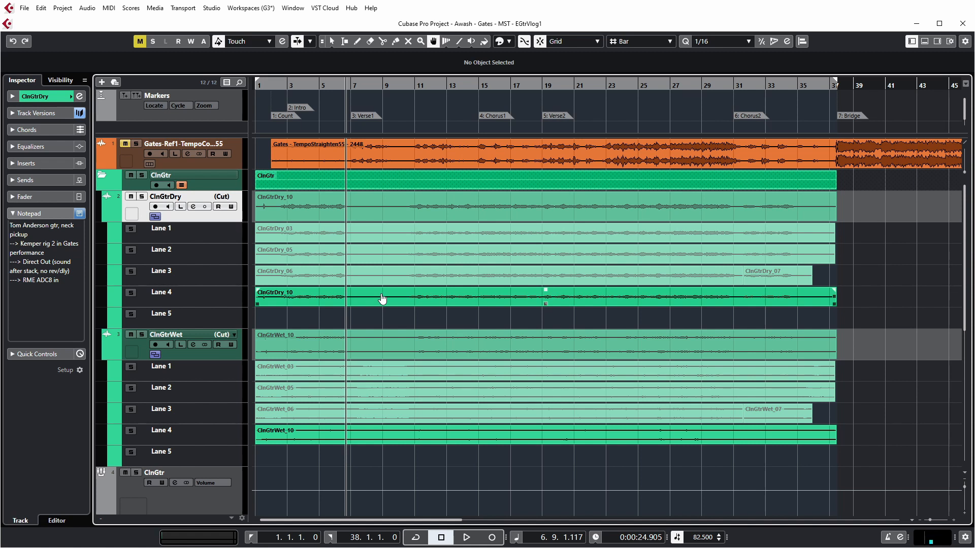
click(374, 280)
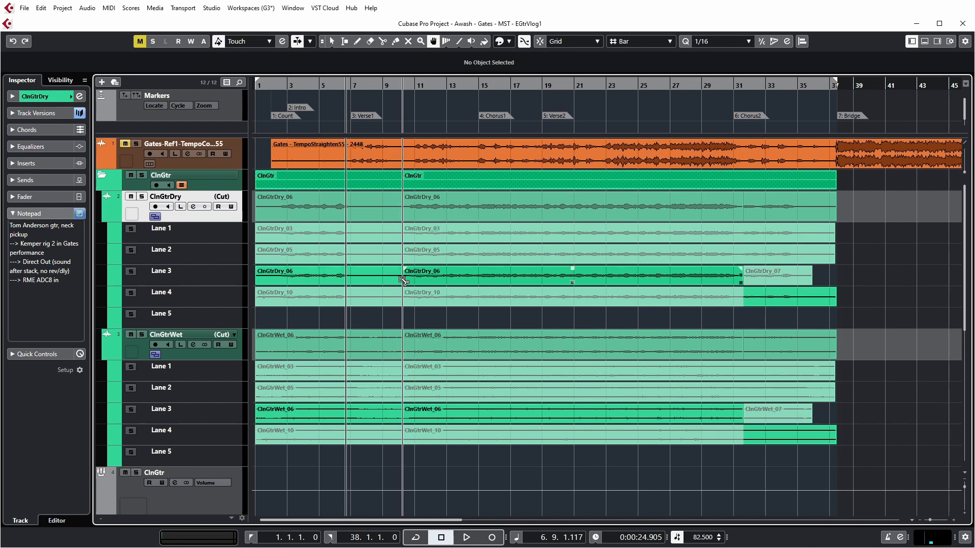
Split the guitar takes just after bar 10 and near bar 25, choosing Lane 2 after the first split and Lane 1 after the second
click(403, 280)
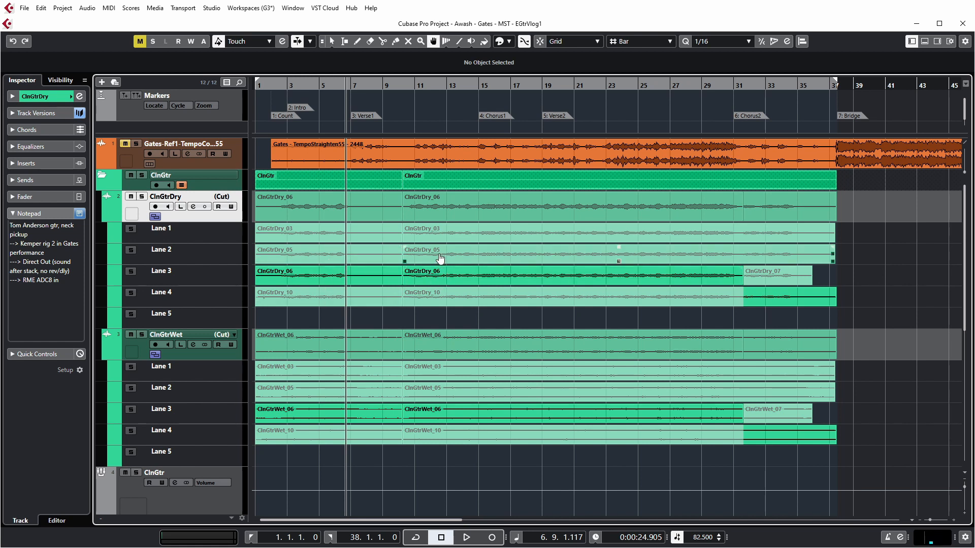
click(440, 259)
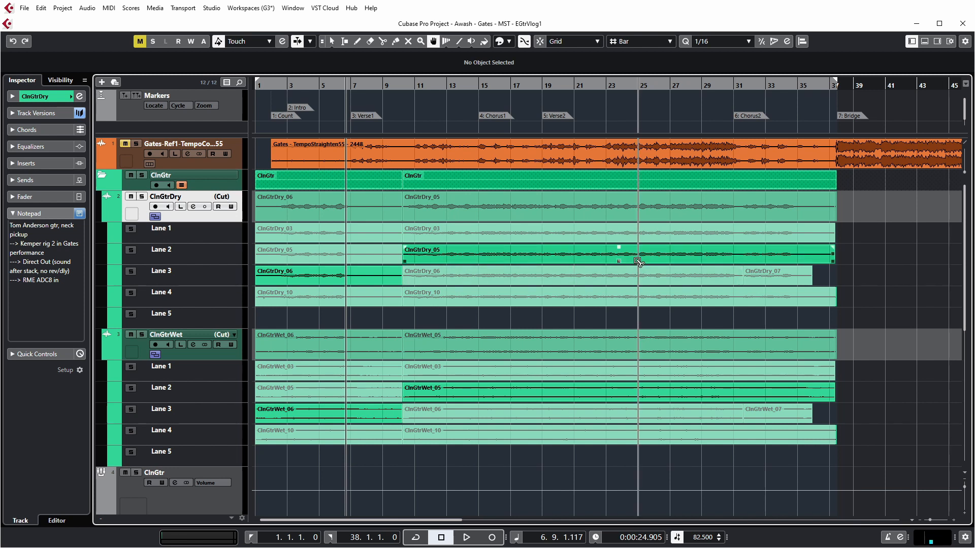
click(638, 260)
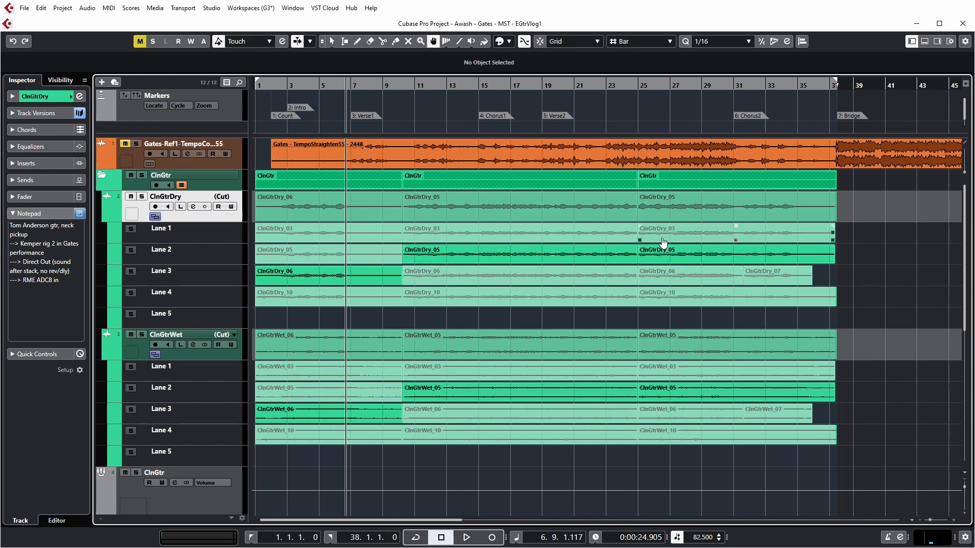
click(662, 236)
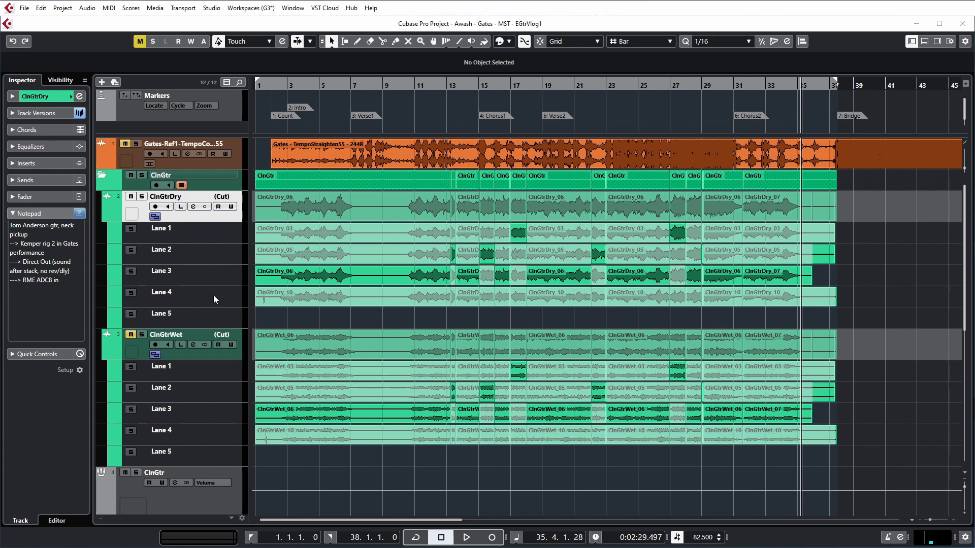
Unmute ClnGtrWet, duplicate the Cut track version of the grouped guitars, and rename the copy on ClnGtrDry as Comped
click(131, 336)
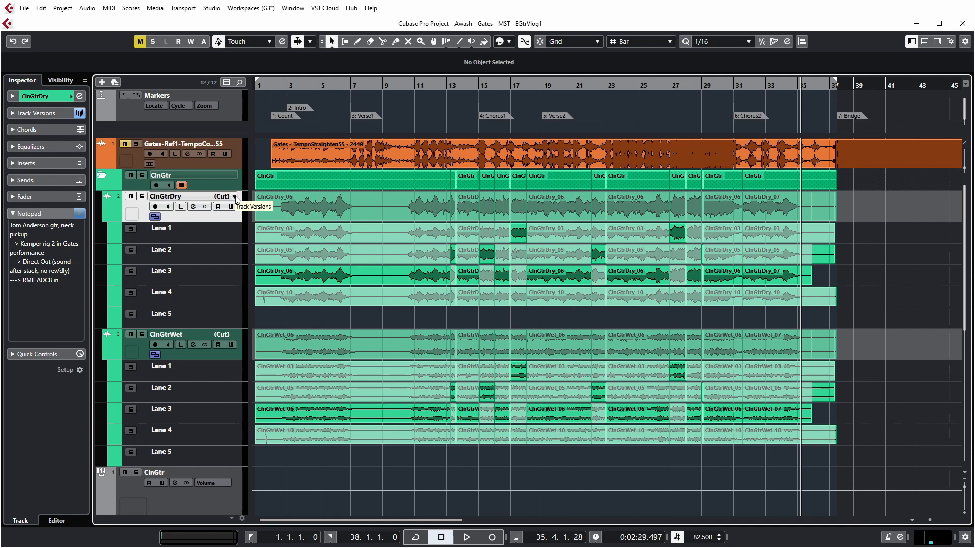
click(235, 198)
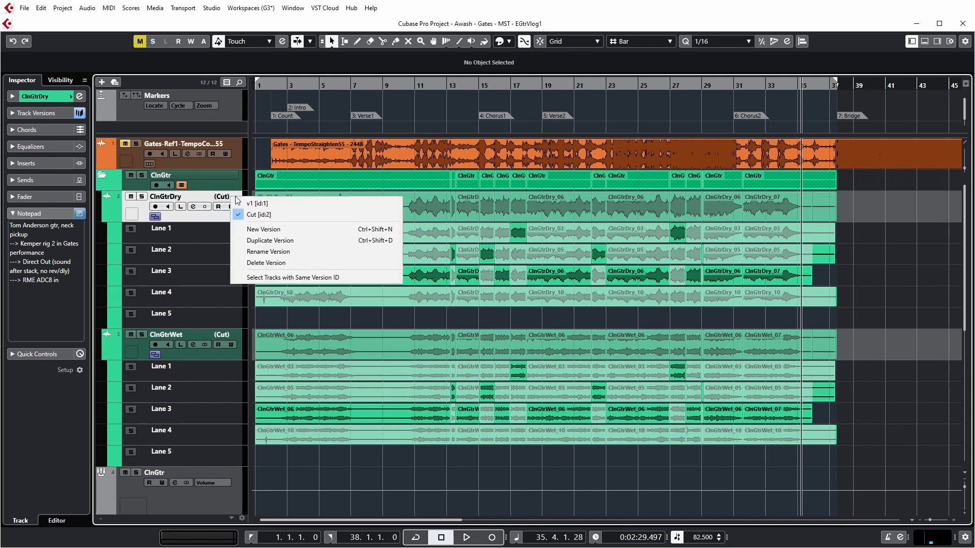
click(260, 241)
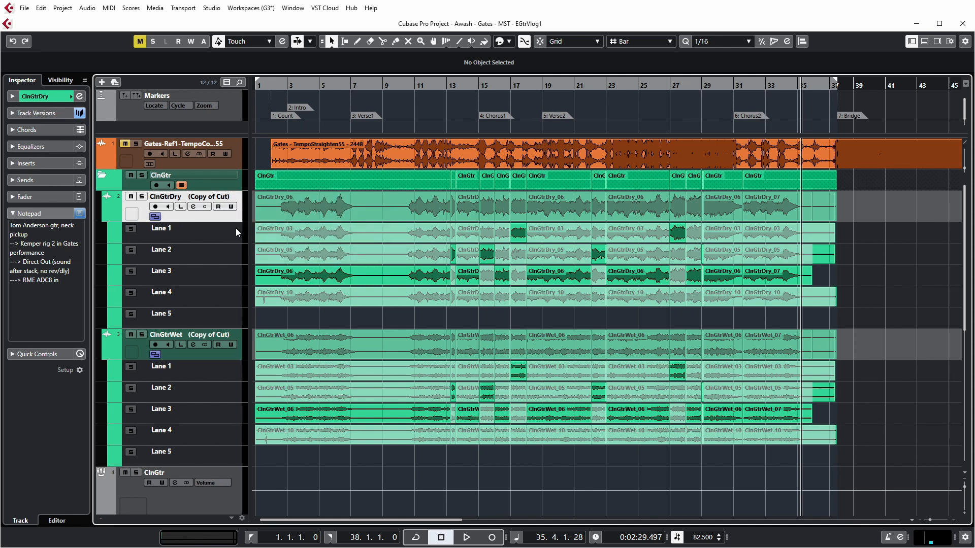
double_click(224, 202)
text(Comped)
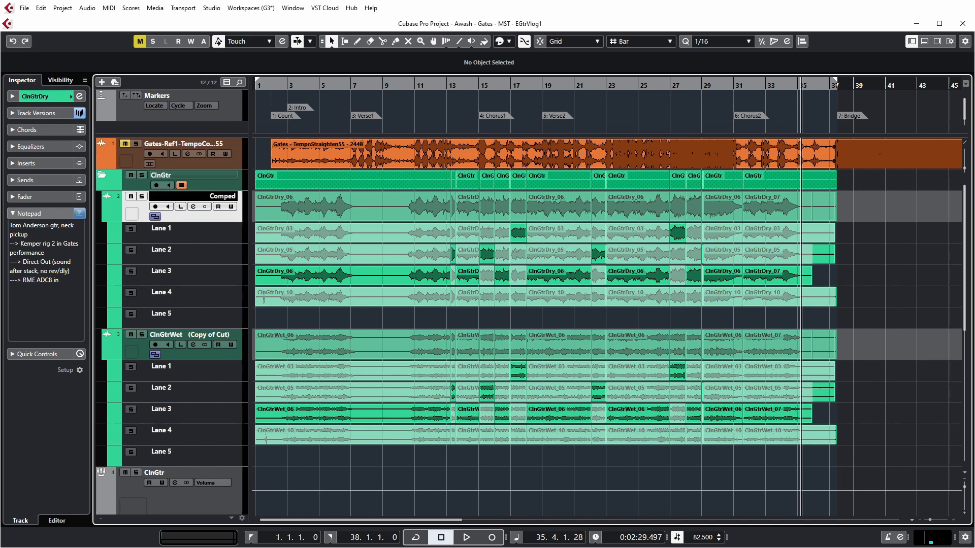
key(Return)
Rename the duplicated track version on ClnGtrWet as Comped
key(Down)
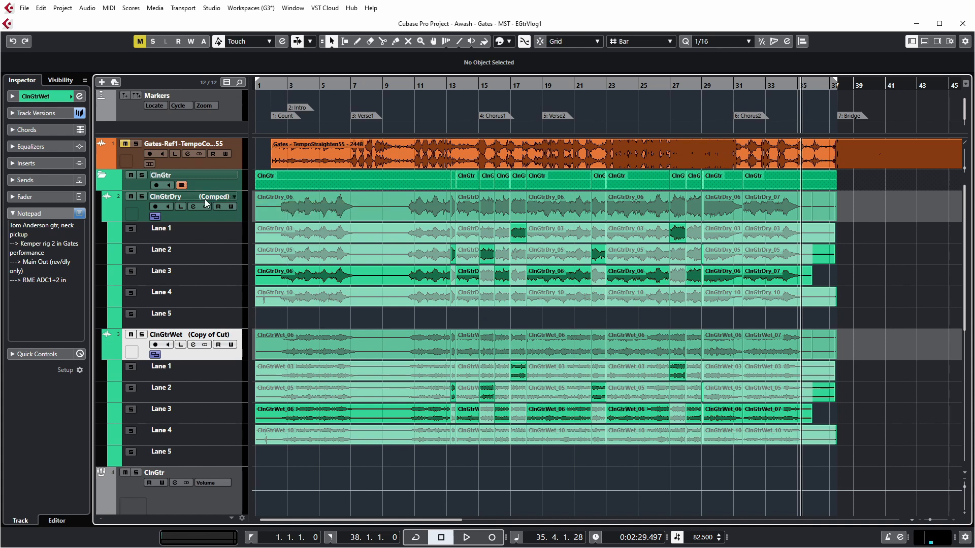
double_click(218, 336)
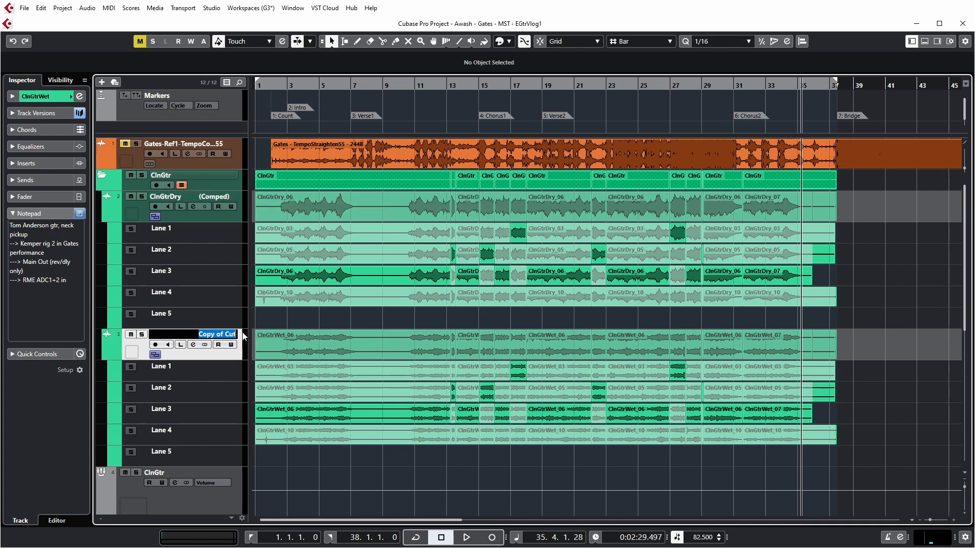
text(Comped)
key(Return)
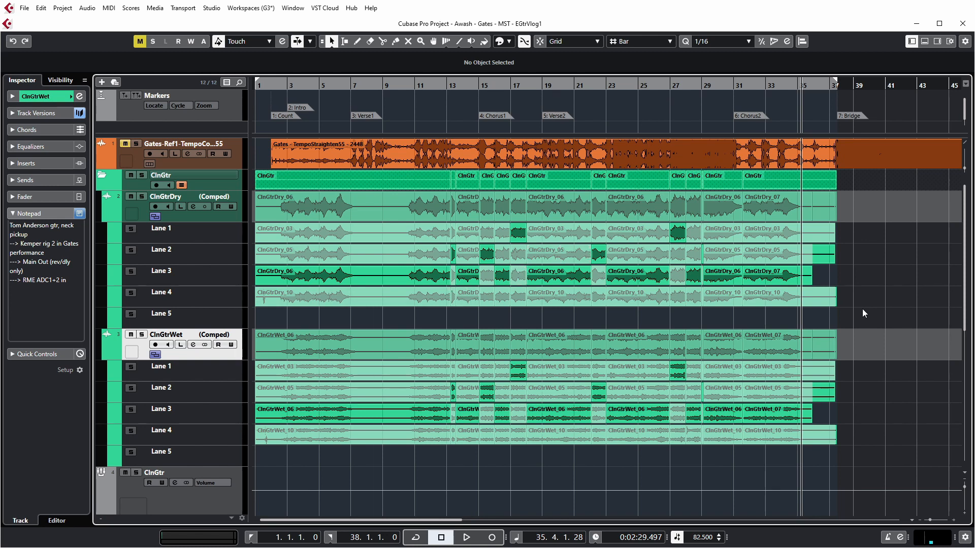
Select all dry and wet guitar events across the lanes and apply Delete Overlaps to them
drag(867, 309, 247, 220)
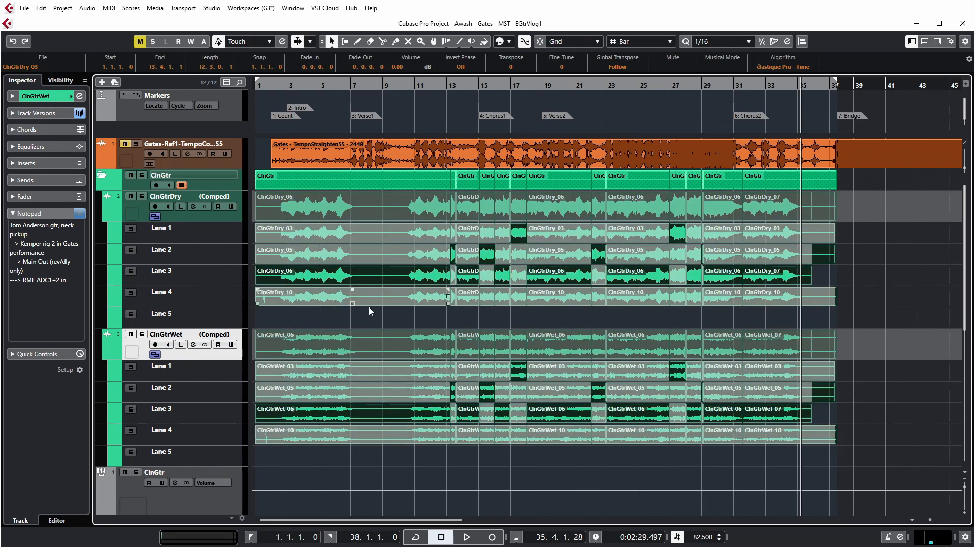
click(345, 409)
click(86, 9)
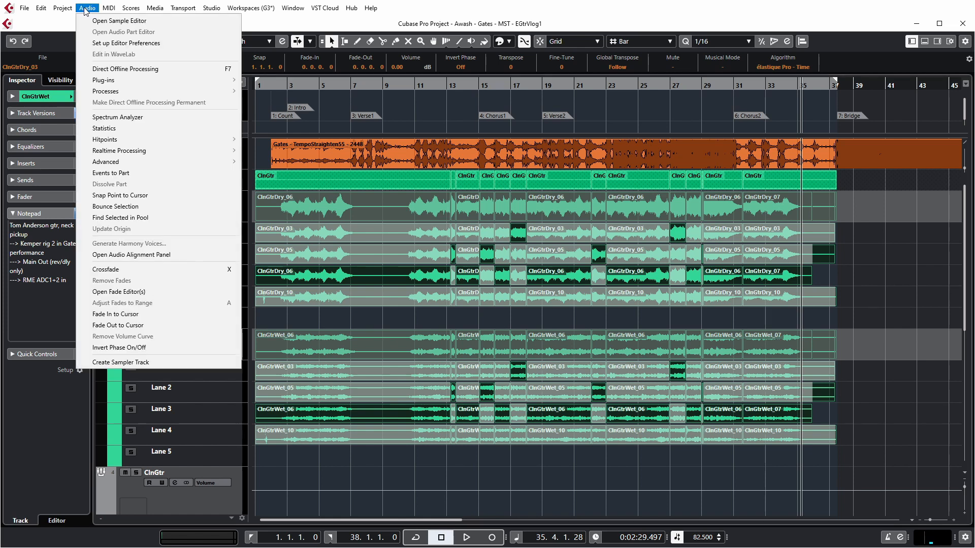
mouse_move(143, 161)
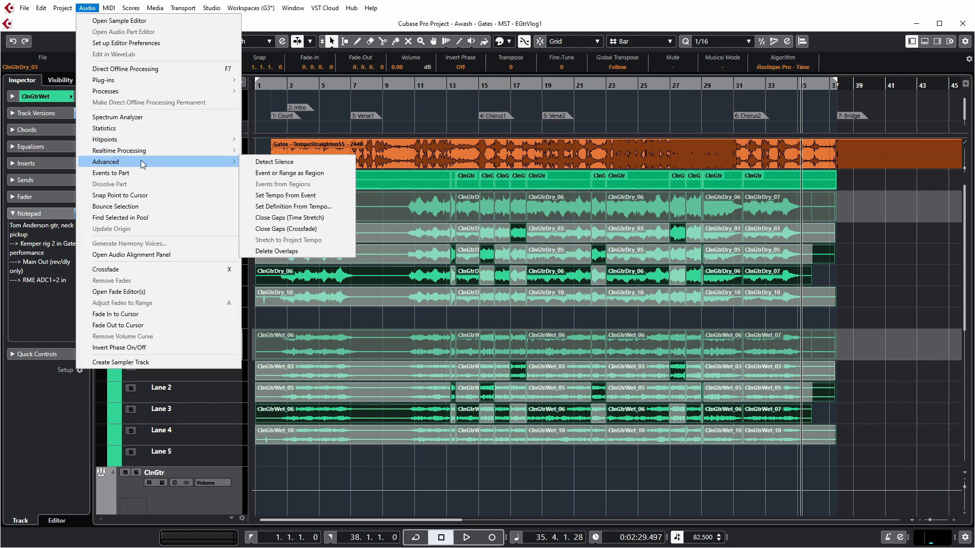
click(292, 251)
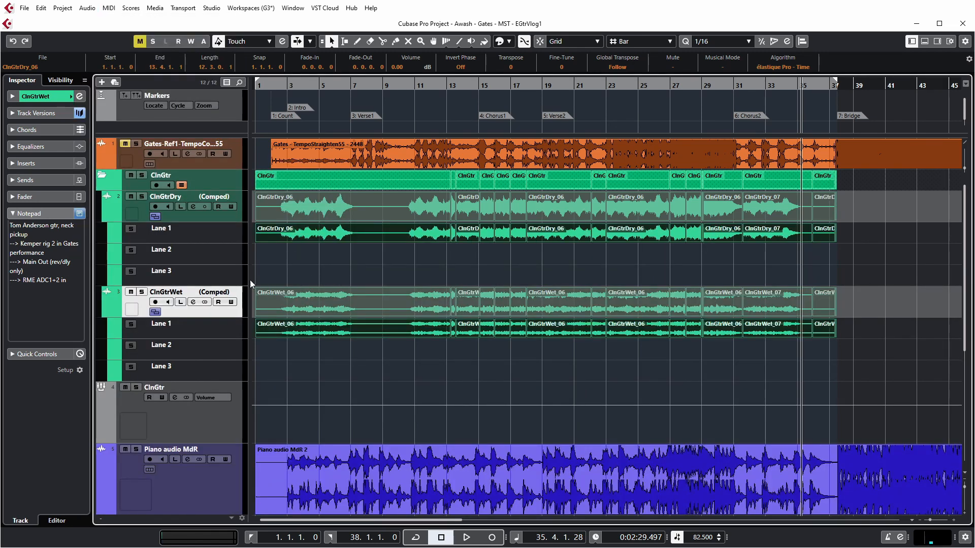
Hide the lanes of ClnGtrDry and ClnGtrWet and increase the height of both tracks
click(155, 218)
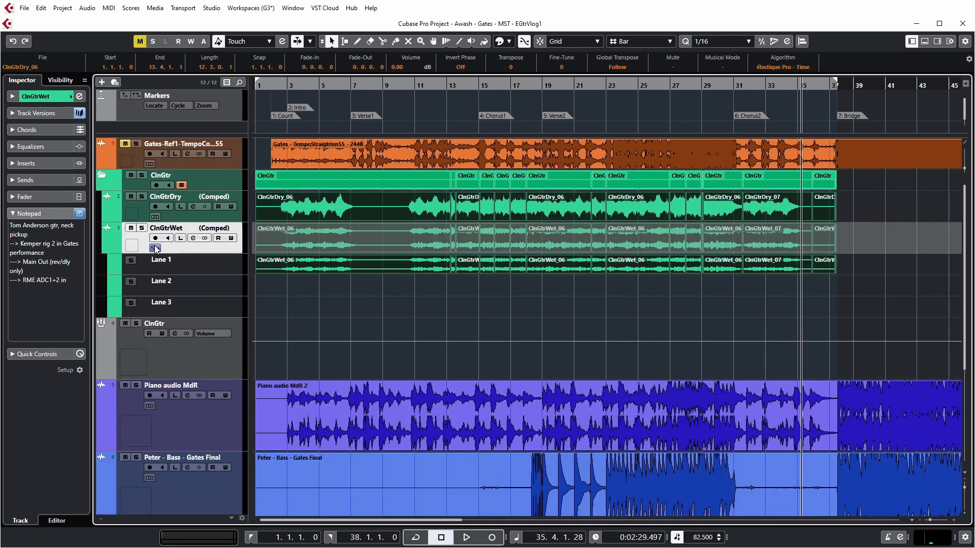
click(155, 249)
click(227, 220)
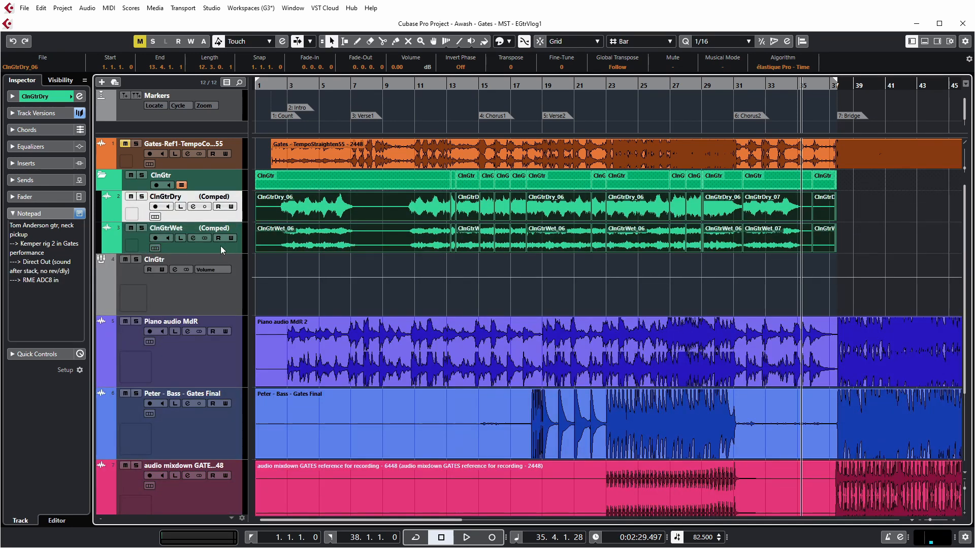
shift+click(220, 246)
drag(224, 253, 229, 303)
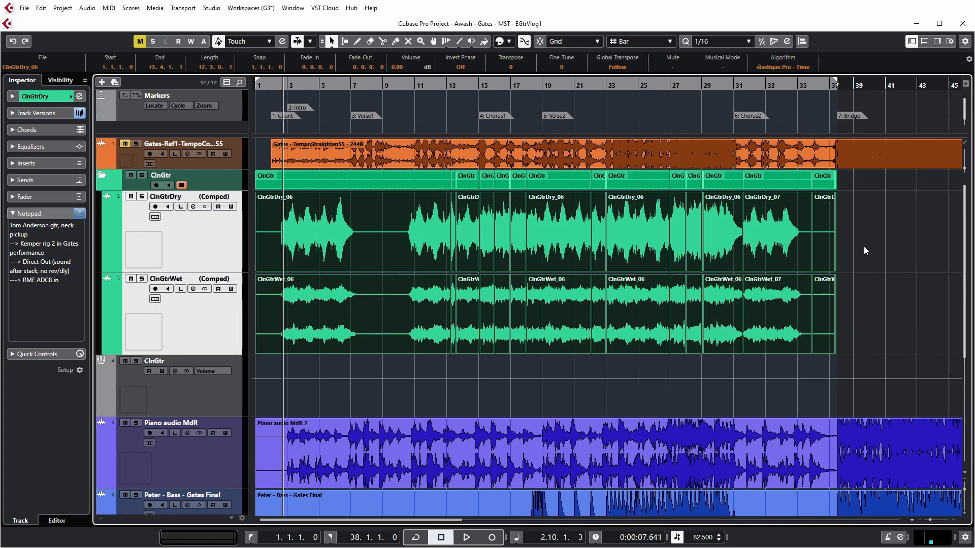
Split the grouped guitar events at 2.7.2.62 and delete the silence before the first note, adding a short fade-in of 0.0.0.40
click(539, 251)
click(395, 235)
key(h)
key(h)
key(h)
key(h)
key(h)
key(h)
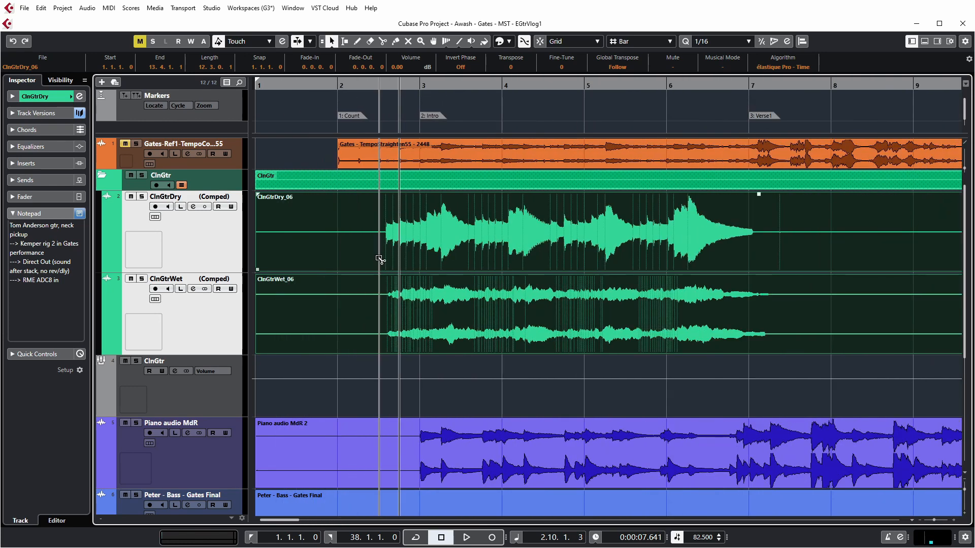
key(h)
key(h)
key(h)
key(h)
key(h)
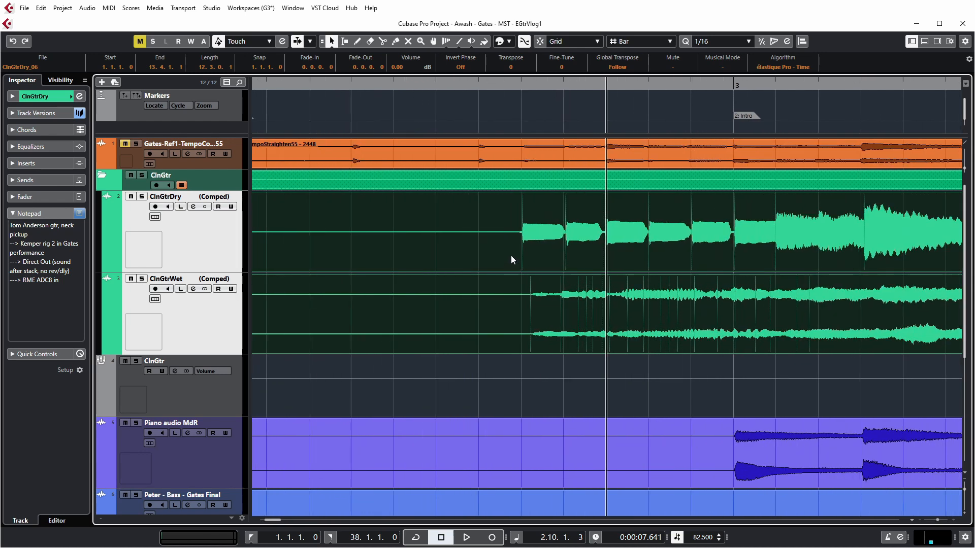
alt+click(510, 255)
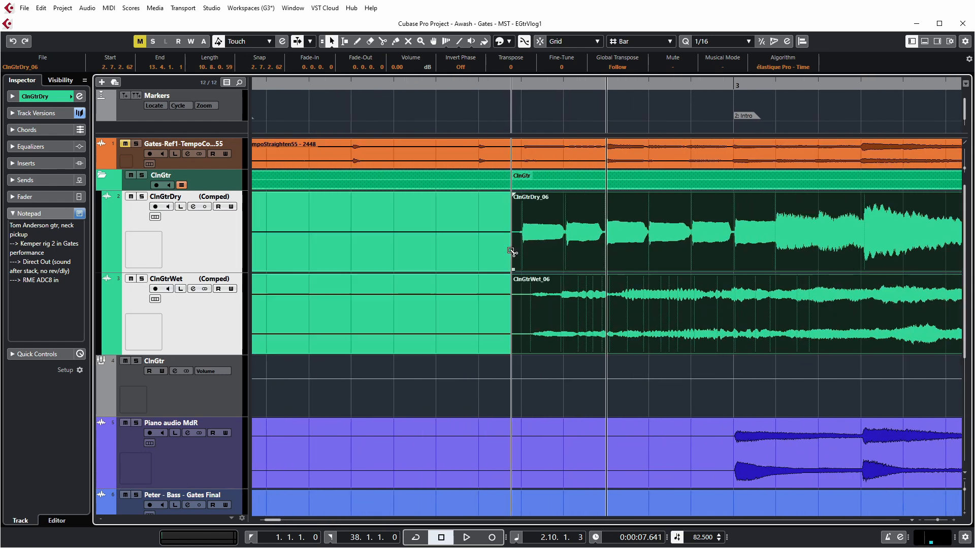
key(Delete)
click(458, 257)
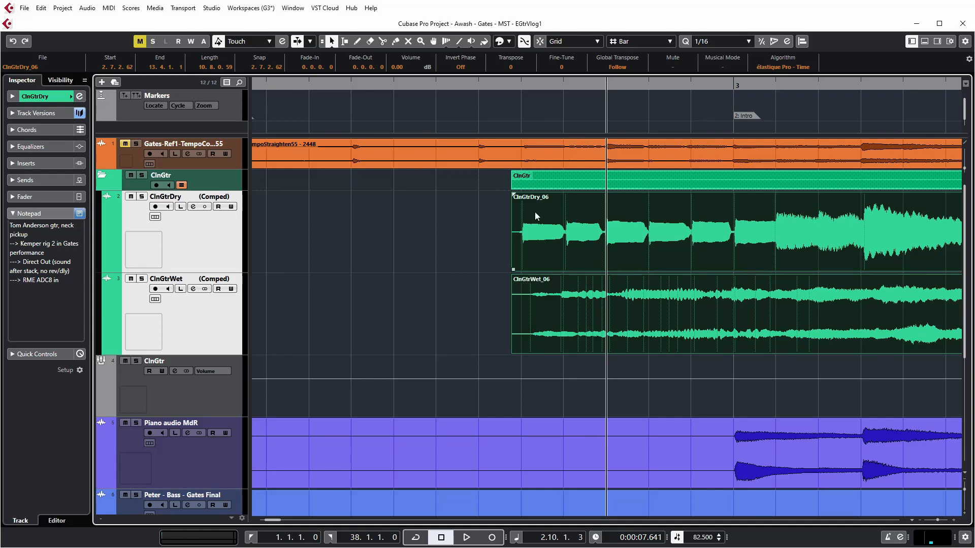
drag(513, 193, 518, 196)
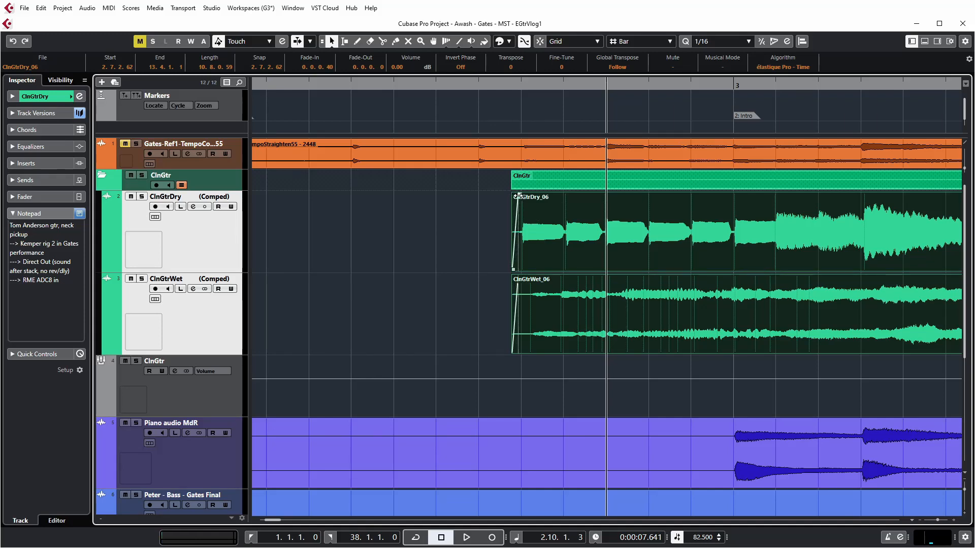
Split the grouped guitar events at 7.4.2.15, after the intro phrase decays, and give the intro event a fade-out of 0.0.0.119
key(g)
key(g)
key(g)
key(g)
key(g)
key(g)
key(g)
key(g)
key(g)
key(g)
key(g)
key(g)
key(g)
key(g)
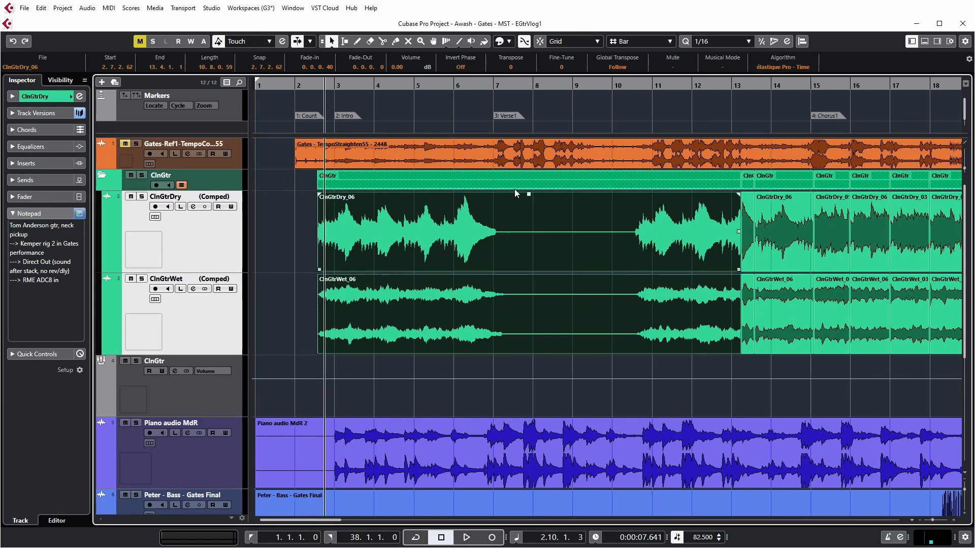
click(496, 87)
key(h)
key(h)
key(h)
key(h)
key(h)
key(h)
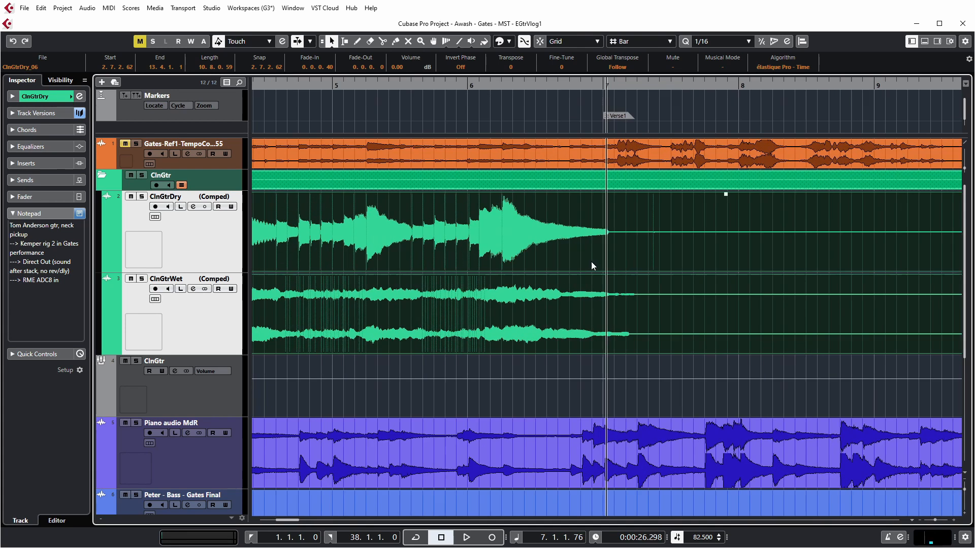
key(h)
key(h)
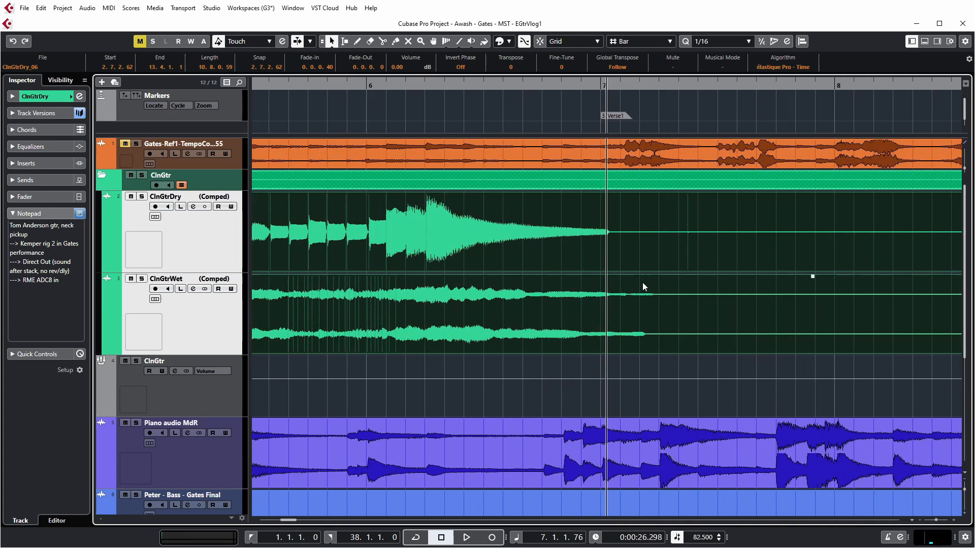
alt+click(670, 322)
click(653, 211)
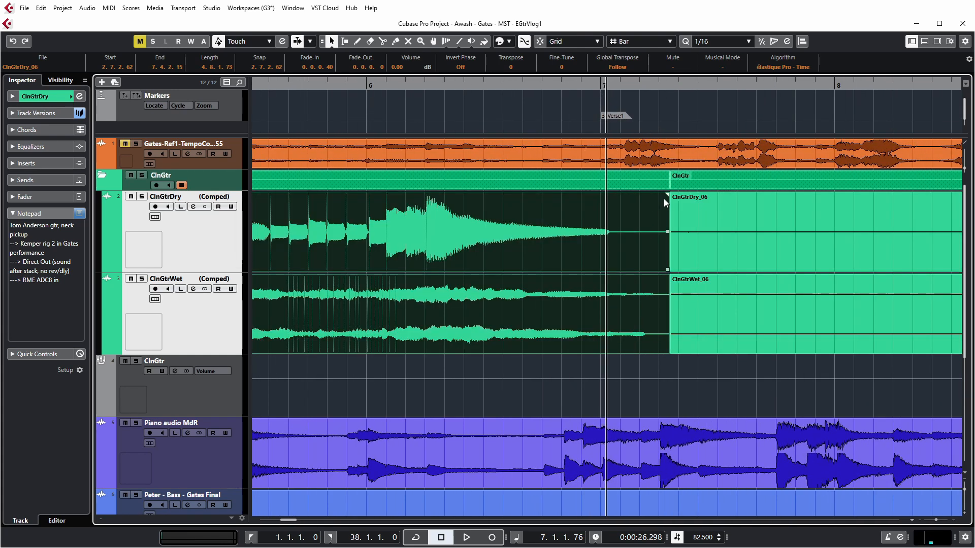
drag(666, 194, 660, 200)
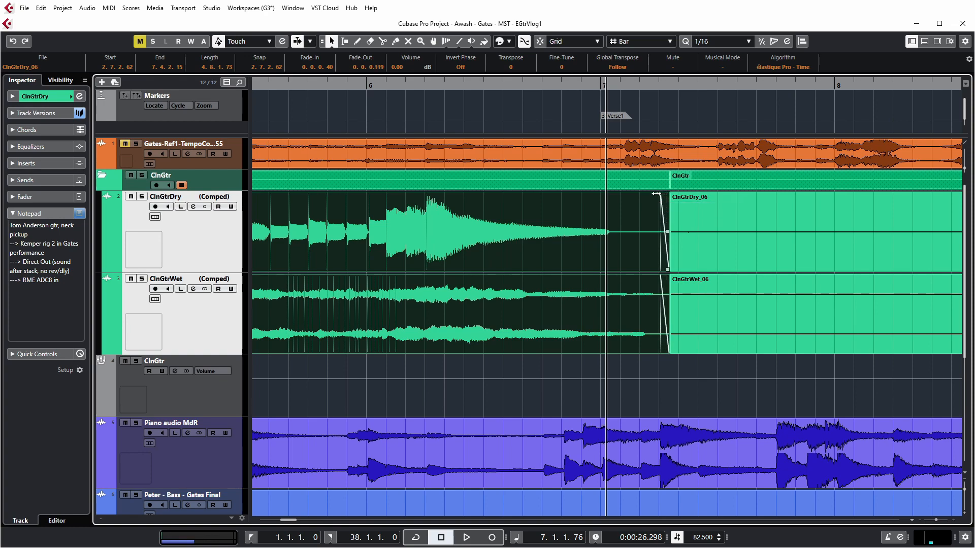
Split the guitar events at 10.7.2.2 and delete the silence after the intro phrase, adding a fade-in of 0.0.0.44 to the next phrase
key(g)
key(g)
key(g)
key(g)
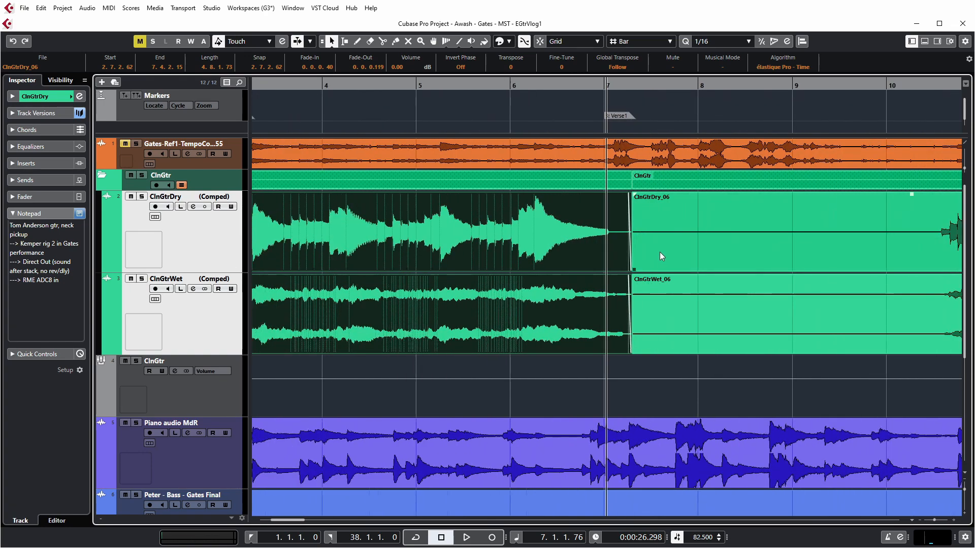
click(945, 85)
key(h)
key(h)
alt+click(579, 316)
click(512, 250)
key(Delete)
key(h)
drag(560, 194, 564, 194)
Split the guitar events where the last phrase ends near bar 35, add a short fade-out, and delete everything after it
key(g)
key(g)
key(g)
key(g)
key(g)
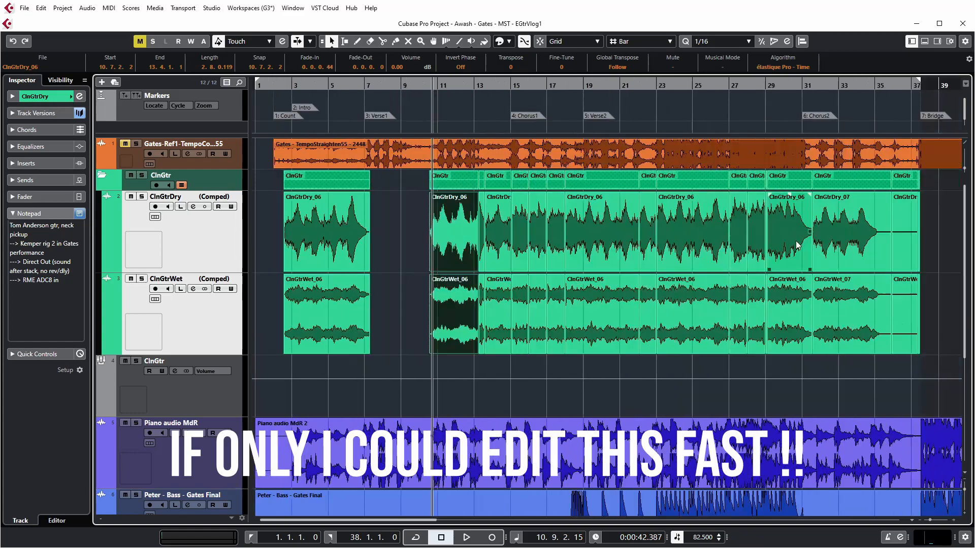
click(869, 84)
key(h)
key(h)
key(h)
key(h)
key(h)
alt+click(665, 229)
drag(661, 195, 657, 196)
key(g)
key(g)
key(g)
drag(751, 366, 642, 315)
key(Delete)
Examine the trimmed guitar comp and inspect the edit point between the first two verse takes just after bar 13
scroll(609, 371, left, 10)
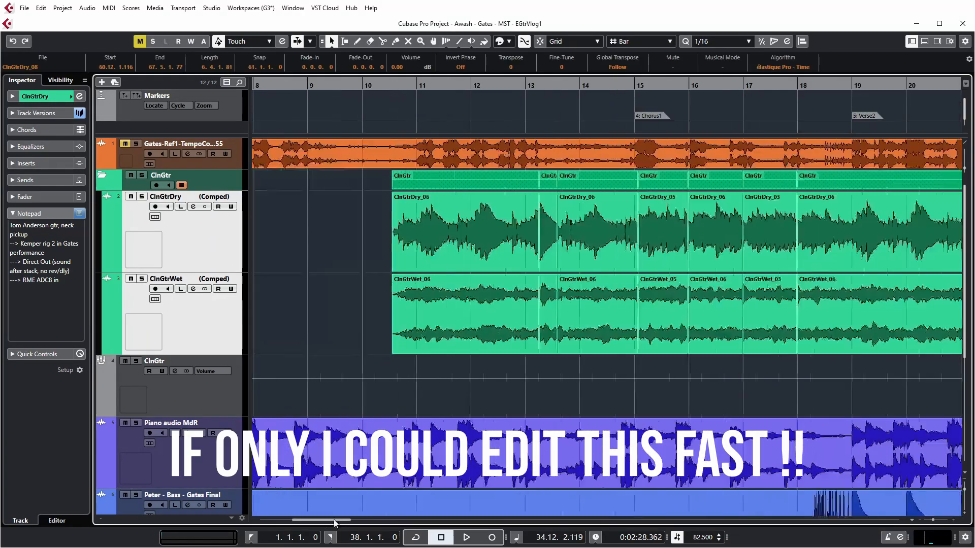
key(g)
key(g)
scroll(477, 379, right, 5)
scroll(414, 422, left, 5)
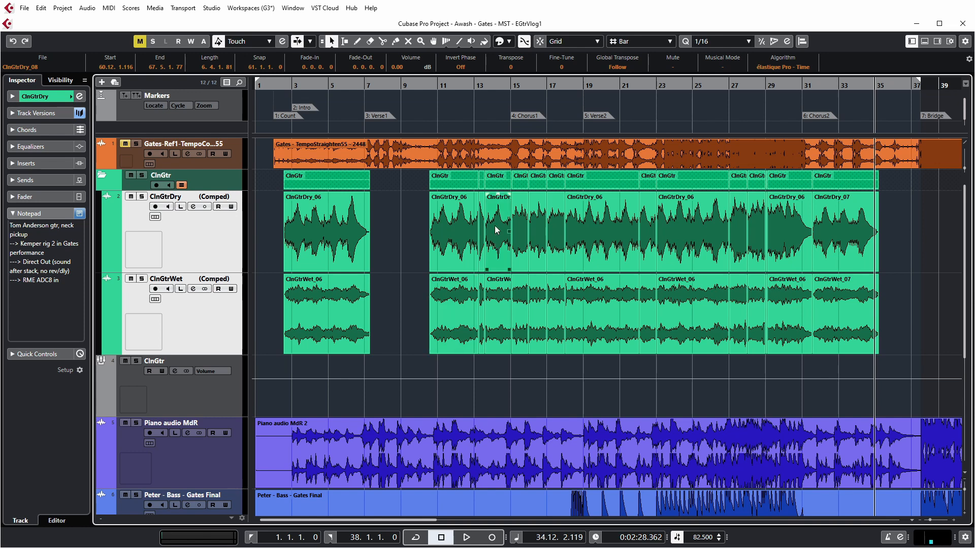
click(481, 86)
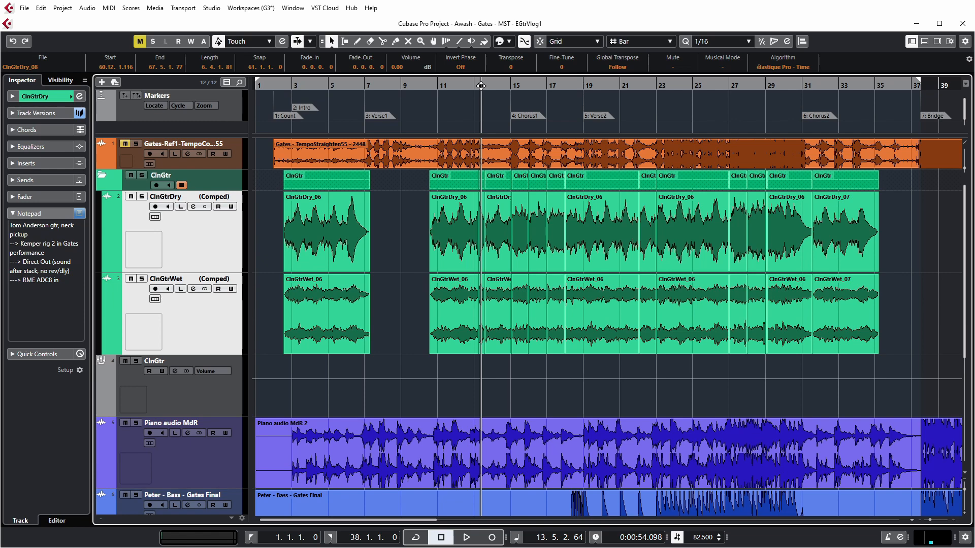
key(h)
key(h)
key(h)
key(h)
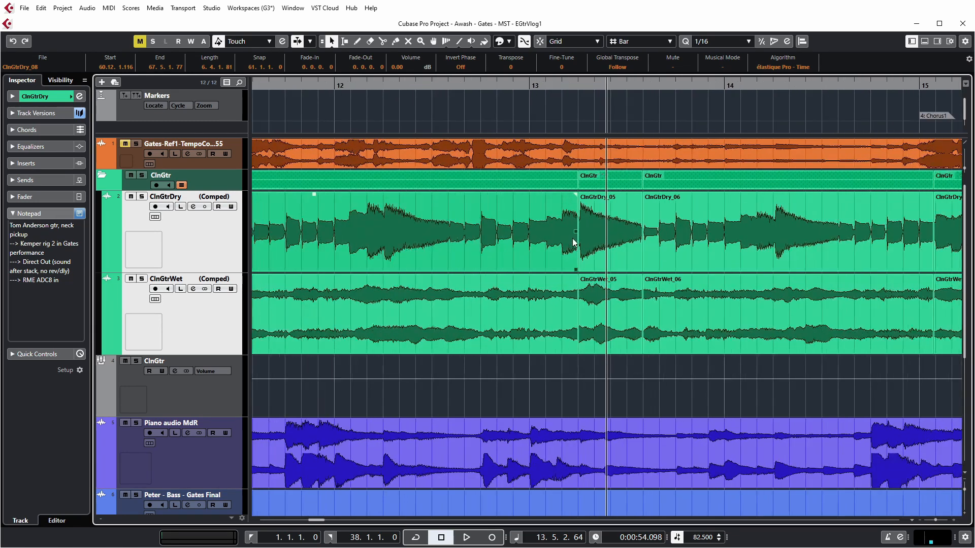
key(h)
key(h)
key(h)
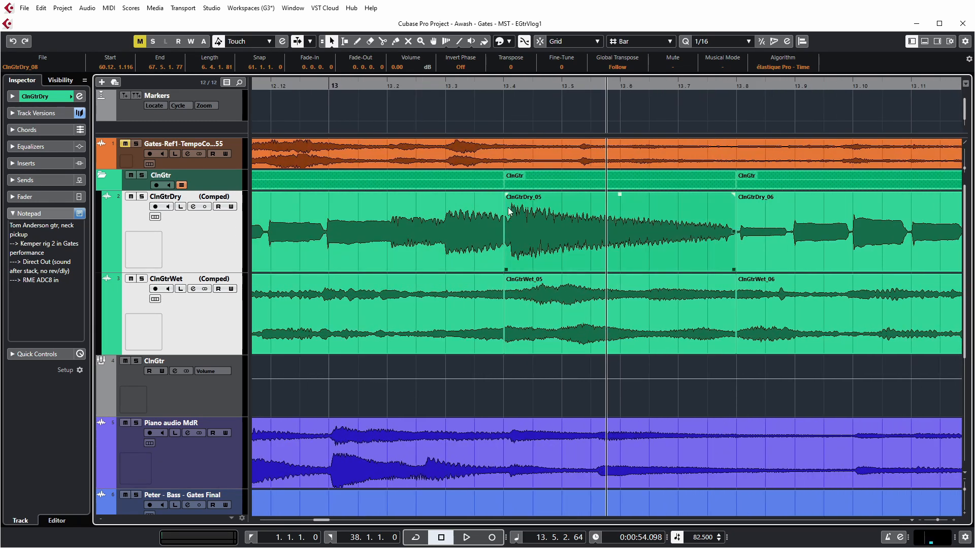
Solo the dry guitar track and play the transition between the two takes from 13.2.2.49
click(428, 84)
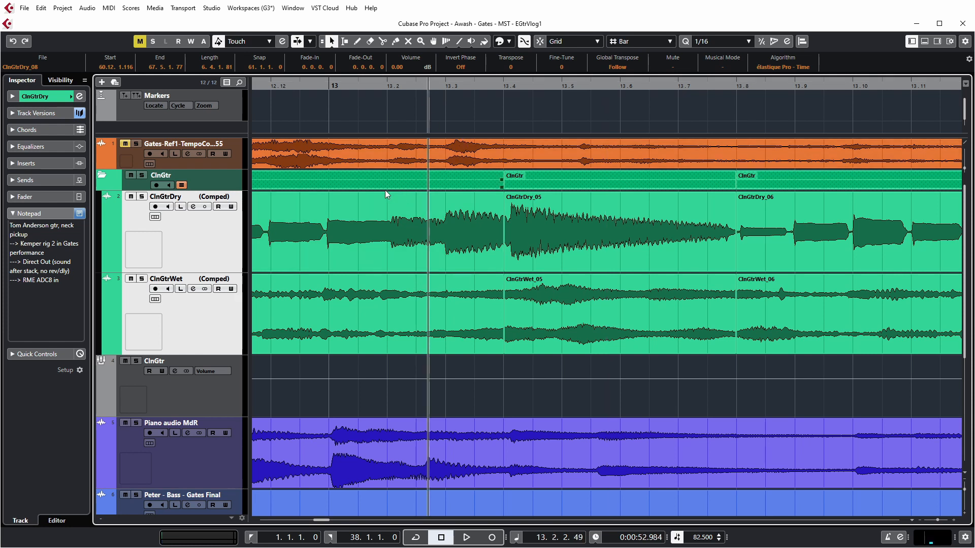
click(130, 279)
click(143, 197)
click(370, 233)
key(space)
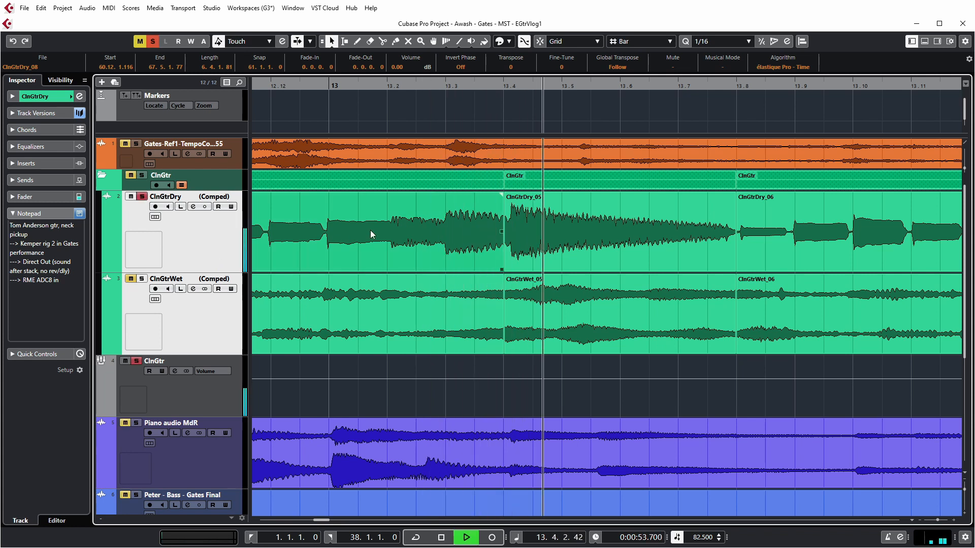
key(space)
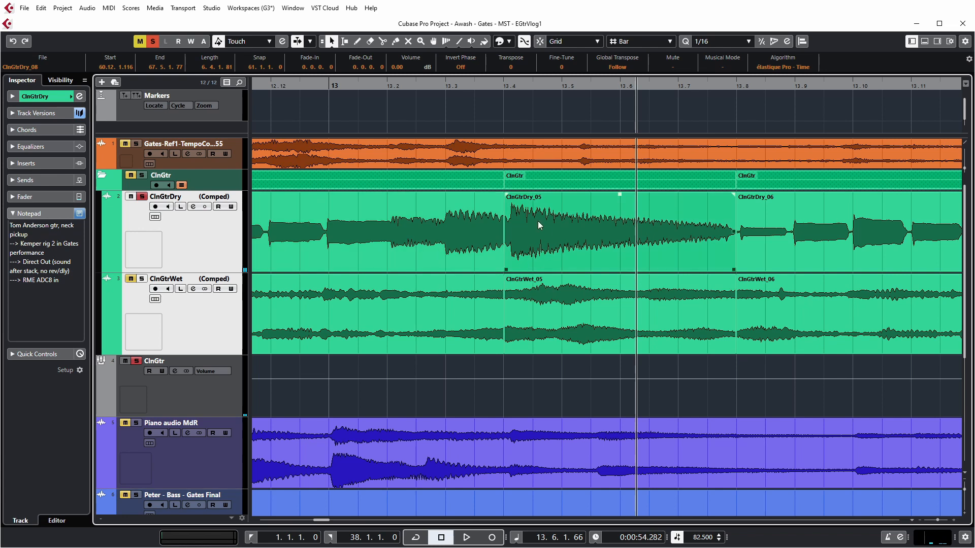
Move the edit point between the first two verse takes of the grouped guitar events slightly earlier, to 13.3.2.109
click(500, 93)
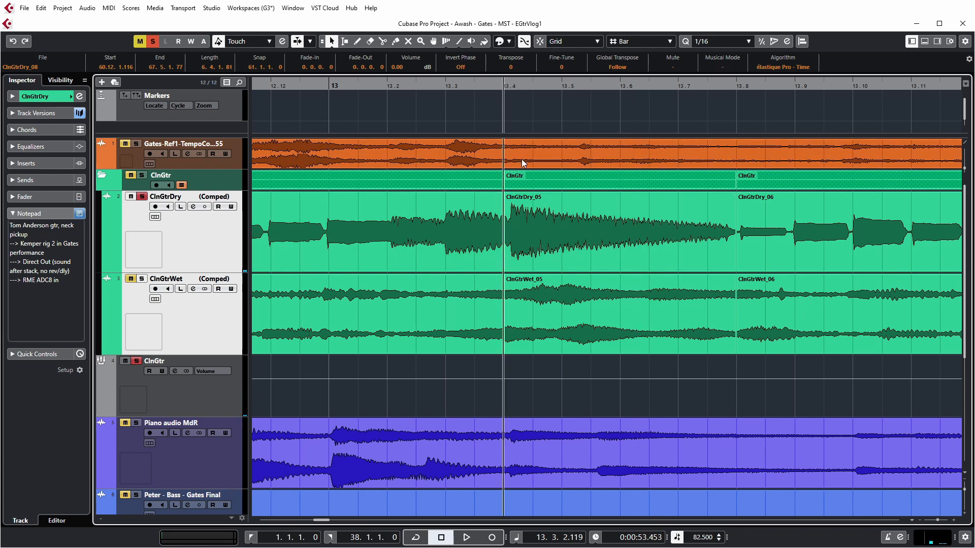
key(g)
key(g)
key(g)
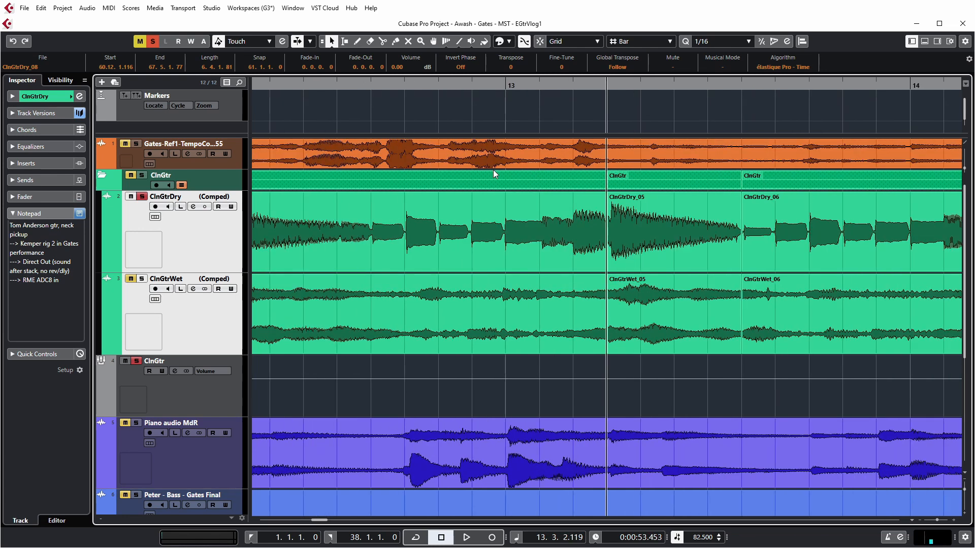
key(g)
key(g)
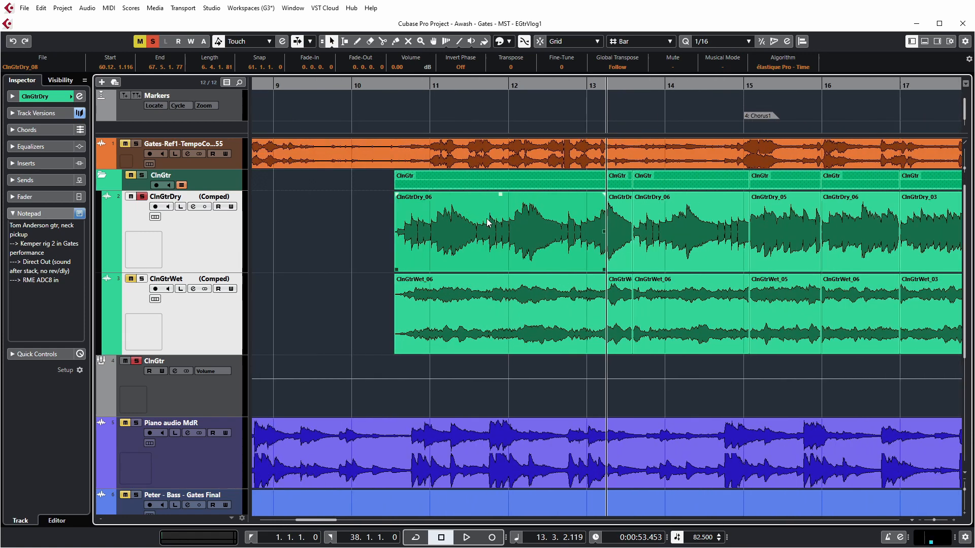
key(h)
key(h)
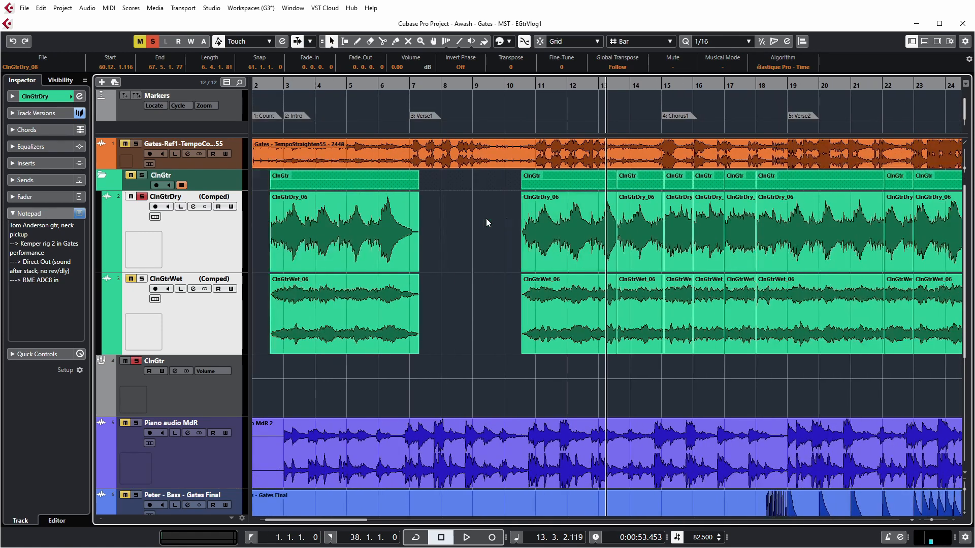
key(h)
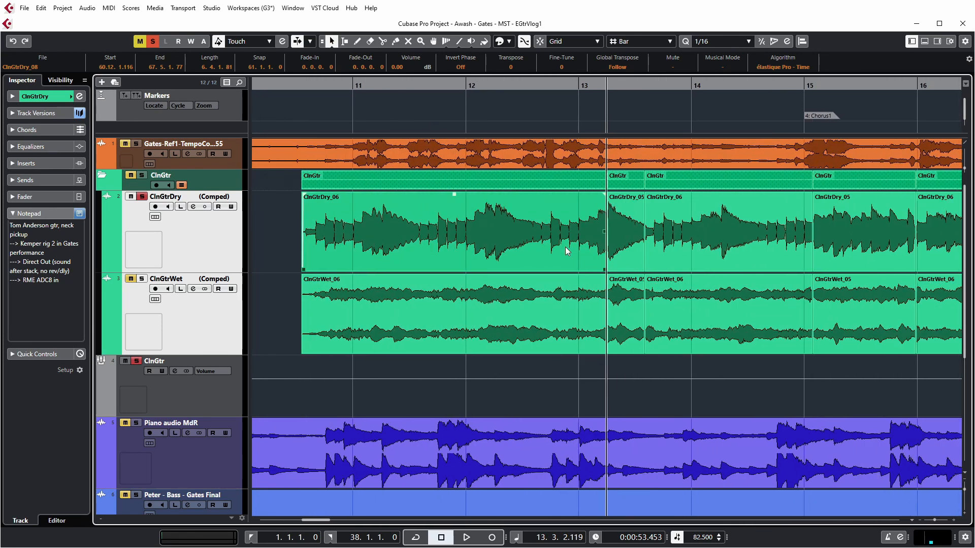
key(h)
key(h)
key(h)
key(h)
key(h)
key(h)
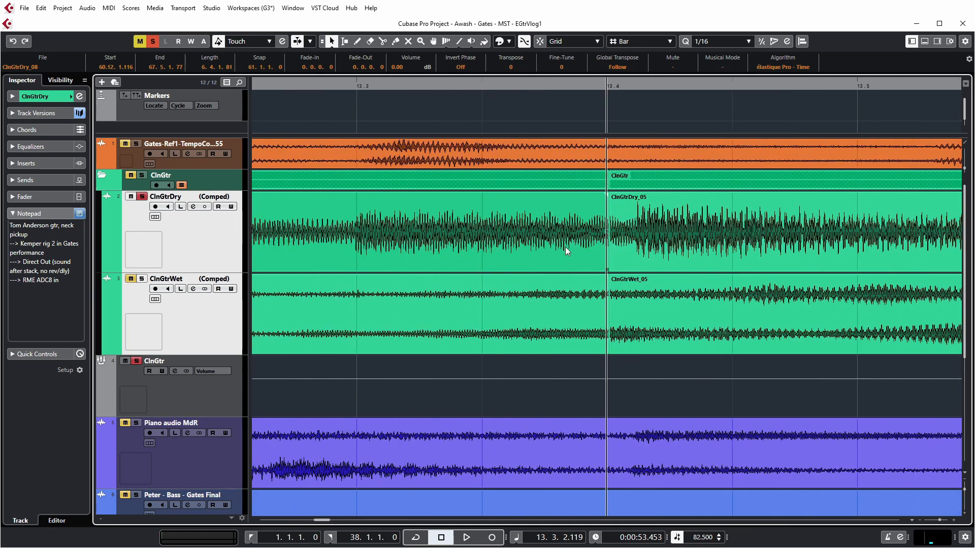
click(582, 84)
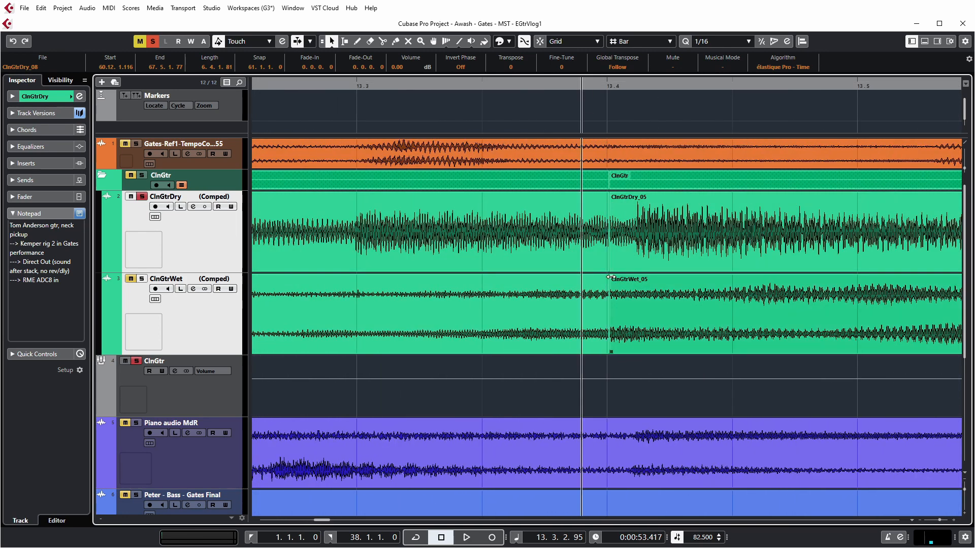
mouse_move(610, 256)
mouse_down()
mouse_move(674, 255)
mouse_move(595, 255)
mouse_up()
Crossfade the two adjoining grouped guitar events at the moved edit point with a length of 0.0.0.20
click(519, 246)
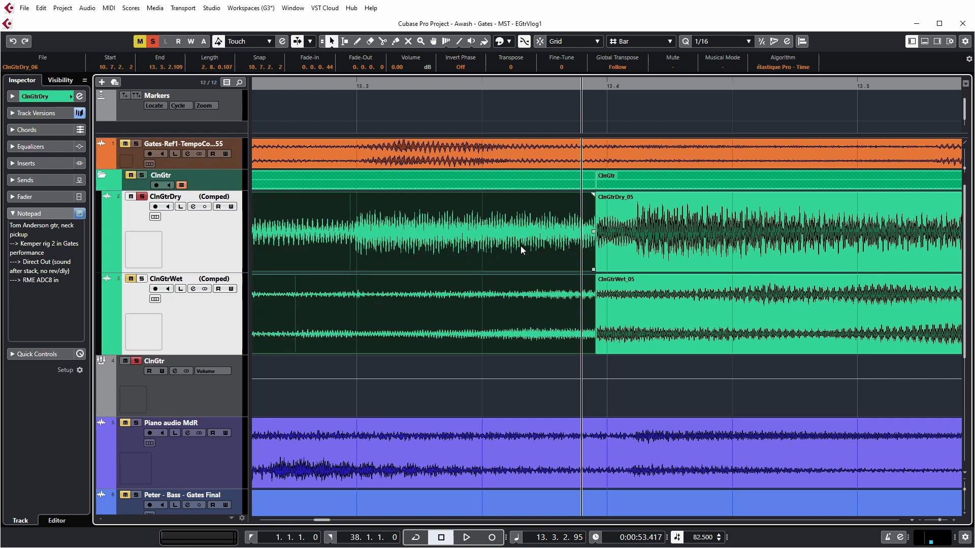
shift+click(634, 256)
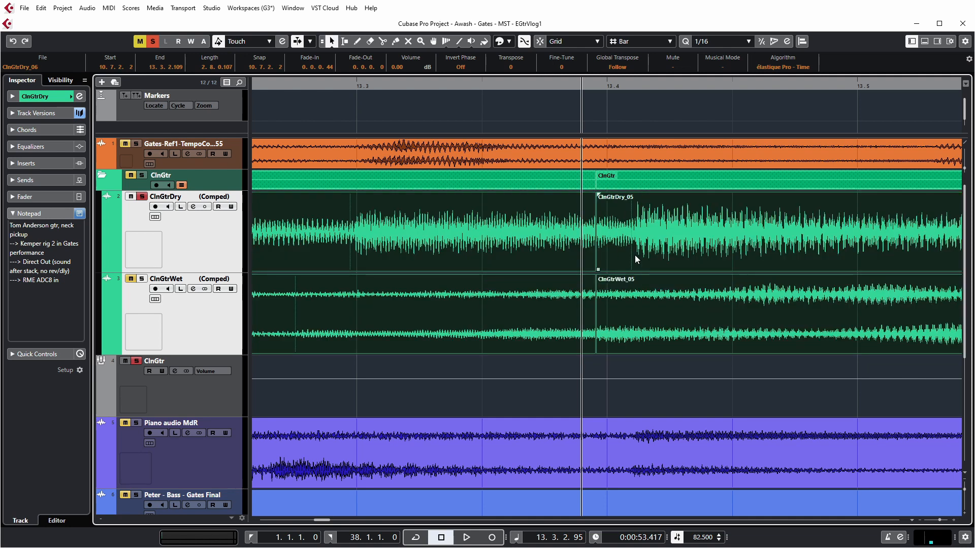
key(x)
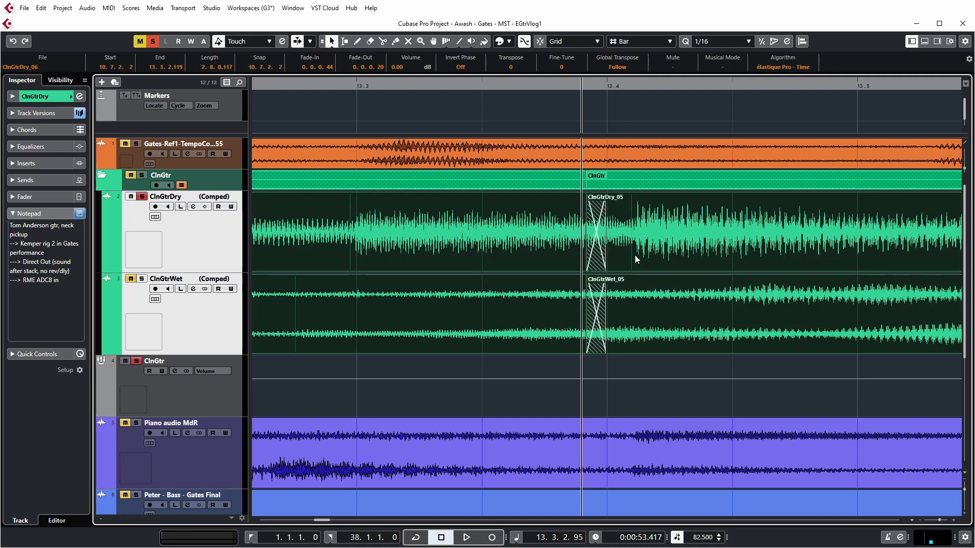
Play back the crossfaded take transition from just after bar 13 and place the cursor at the next edit point
key(g)
key(g)
key(g)
key(g)
key(g)
key(g)
key(g)
key(g)
key(g)
key(g)
key(g)
key(g)
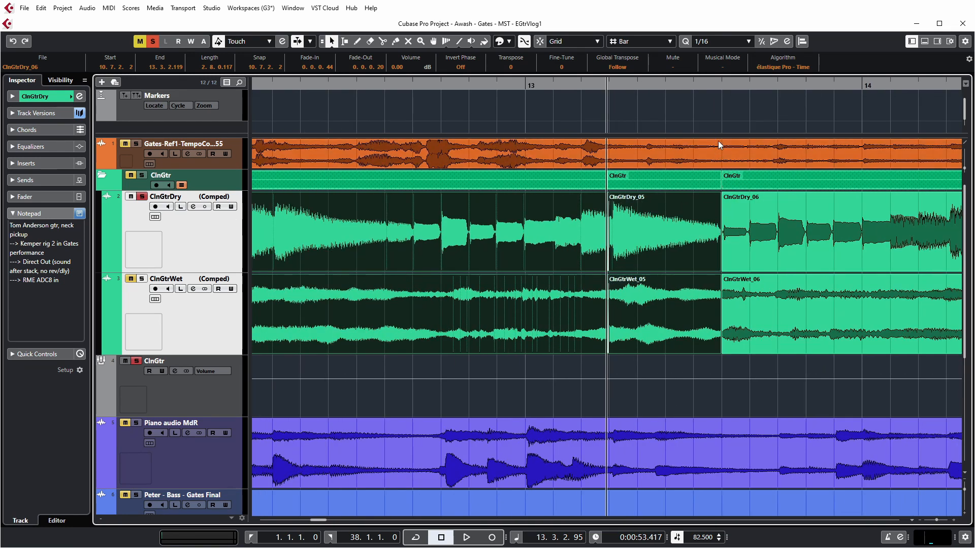
key(n)
key(h)
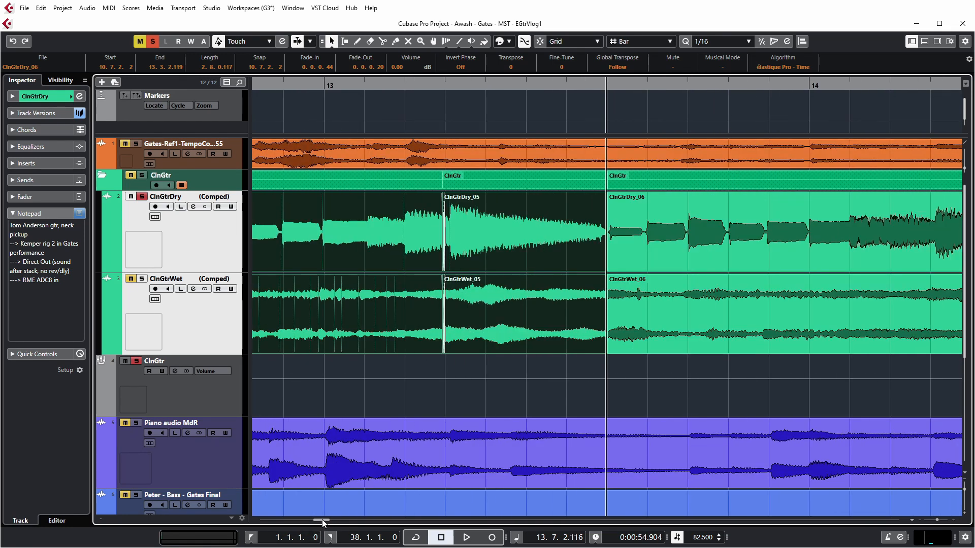
drag(322, 519, 319, 519)
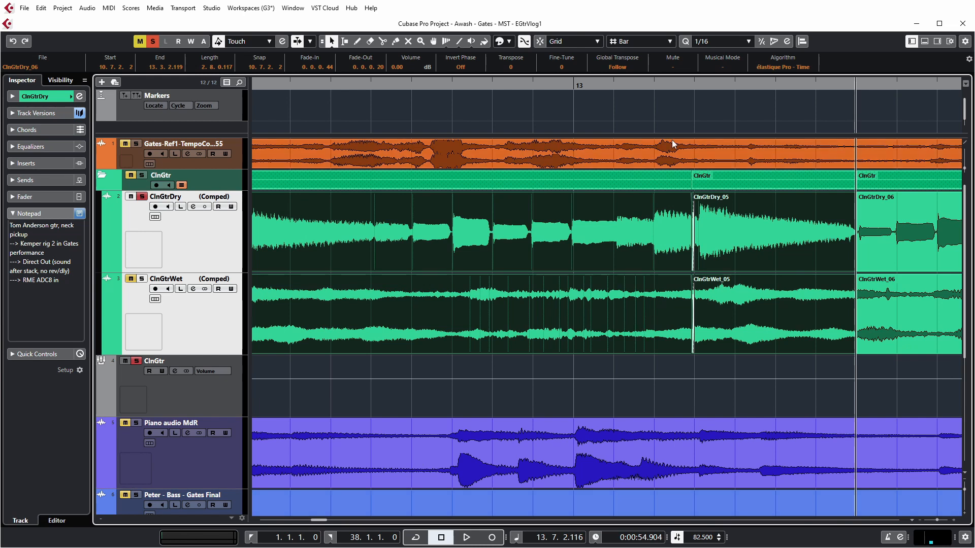
click(654, 85)
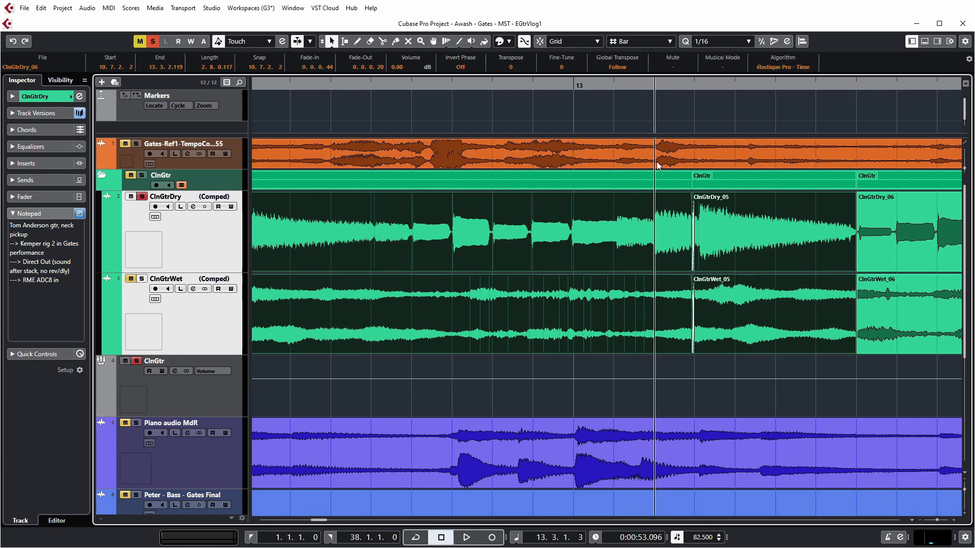
drag(592, 88, 592, 86)
key(space)
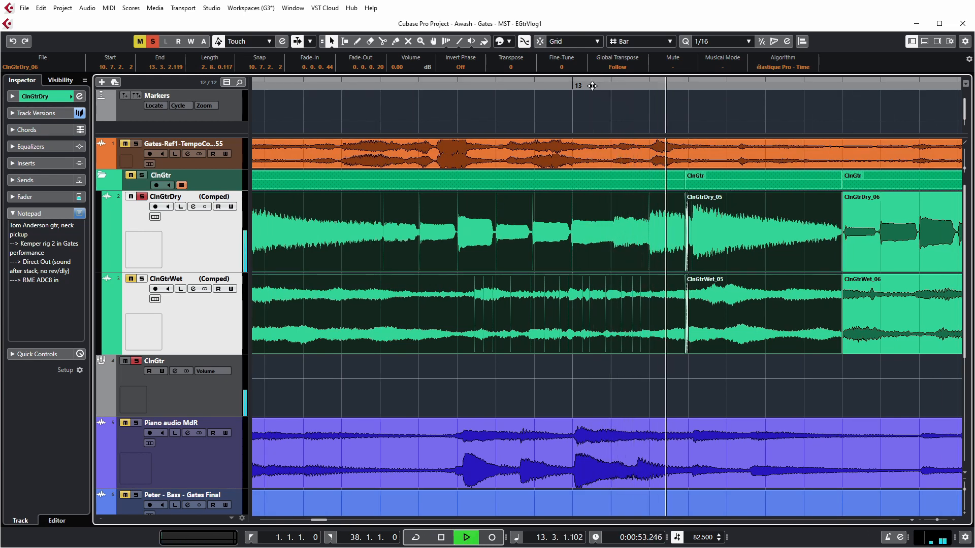
key(space)
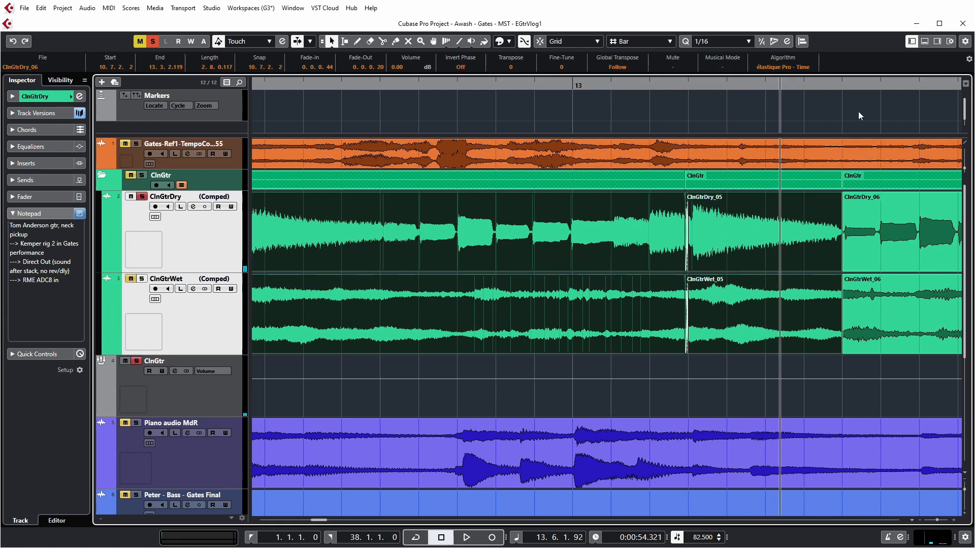
click(838, 85)
Inspect the comped dry and wet tracks inside the DistGtr1 and DistGtr1.1 folders, leaving both folders collapsed
key(shift+f)
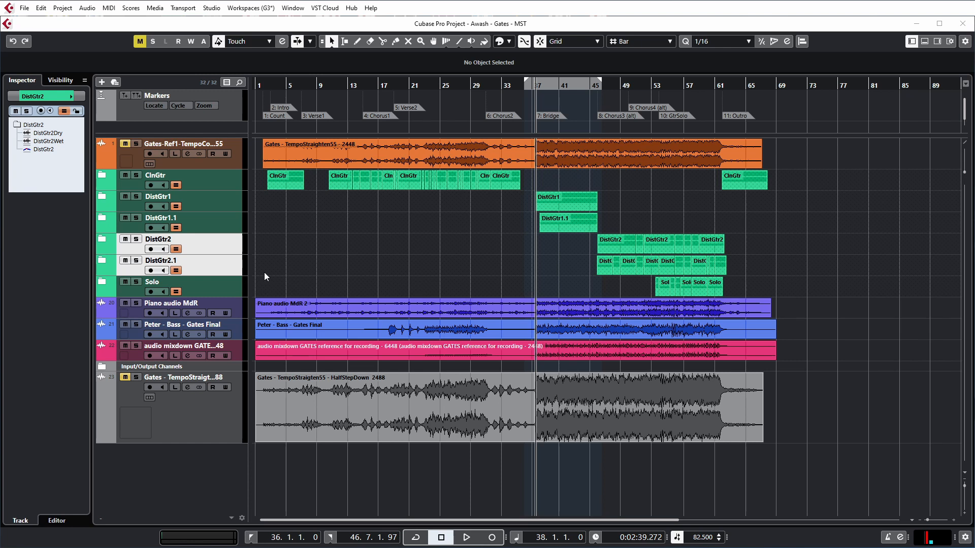
click(228, 204)
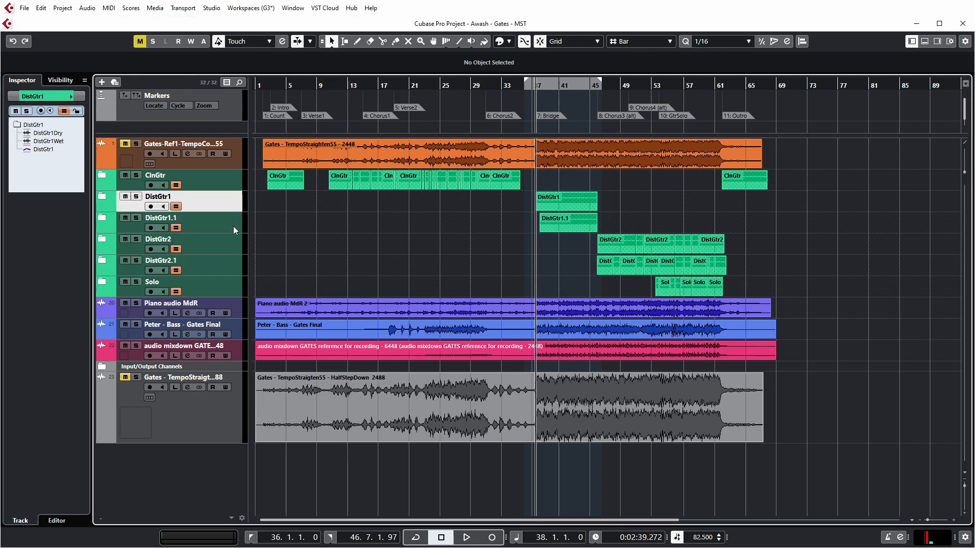
shift+click(233, 227)
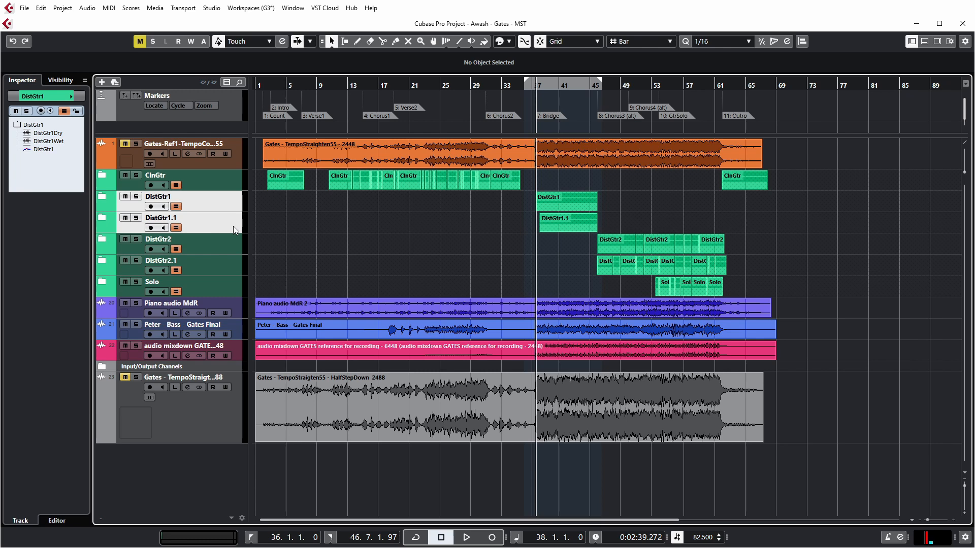
click(101, 198)
click(227, 224)
click(102, 218)
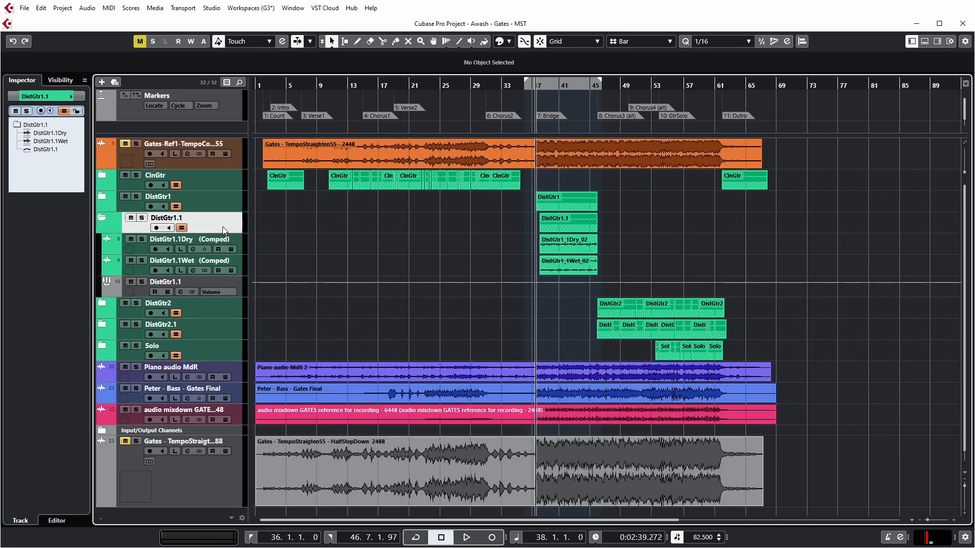
click(102, 220)
Play the bridge from bar 38 with DistGtr1 and DistGtr1.1 soloed, clearing all solos during playback to hear the full mix
click(136, 197)
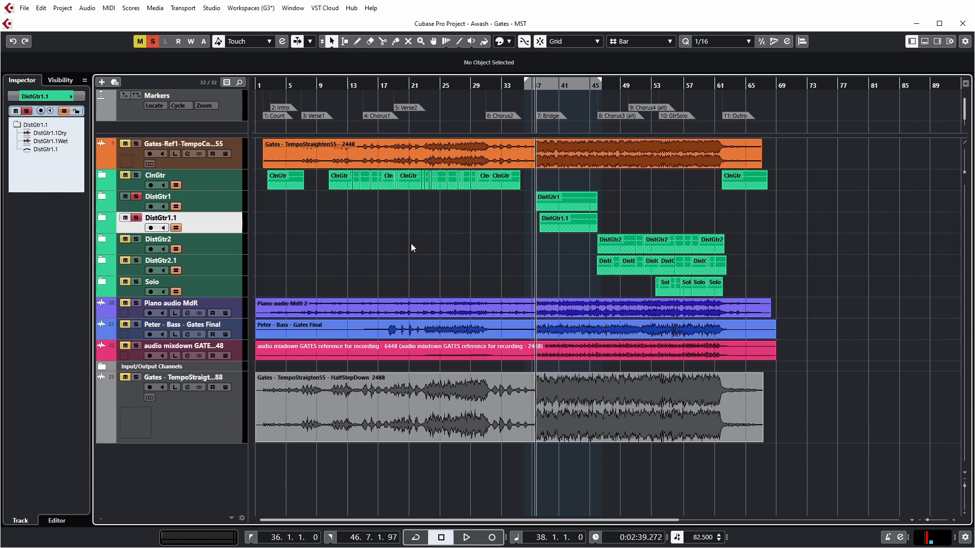
key(space)
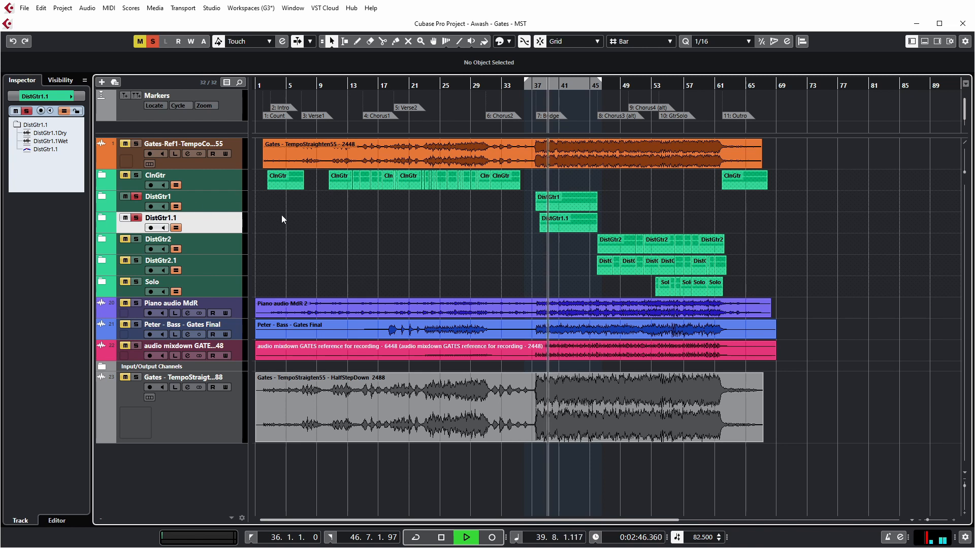
click(152, 41)
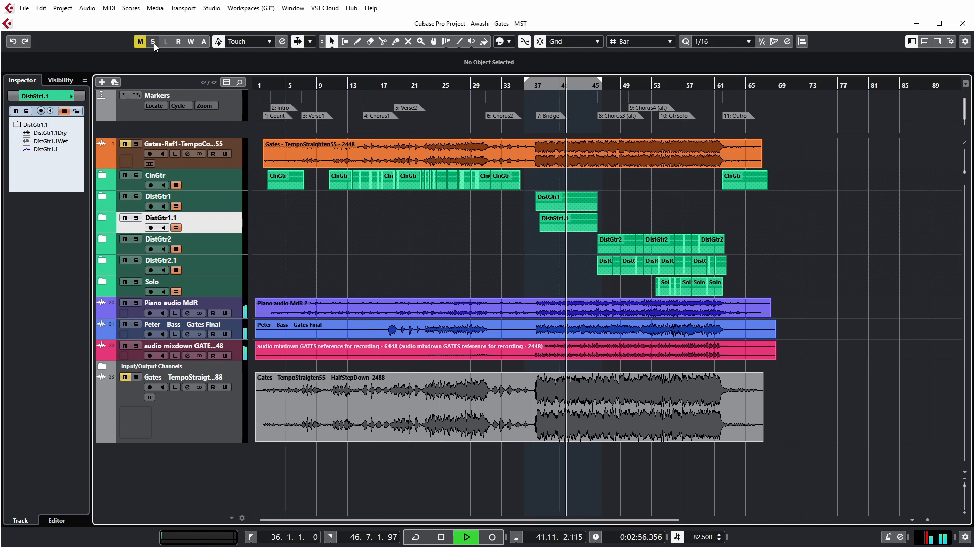
key(space)
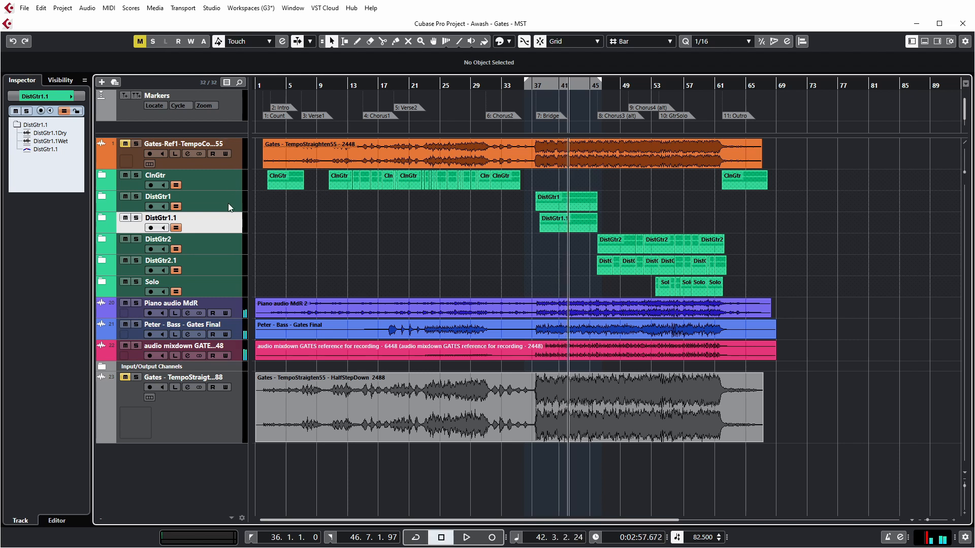
Solo DistGtr2 and DistGtr2.1 and play from the Chorus3 marker at bar 46, clearing all solos during playback
click(188, 240)
shift+click(231, 265)
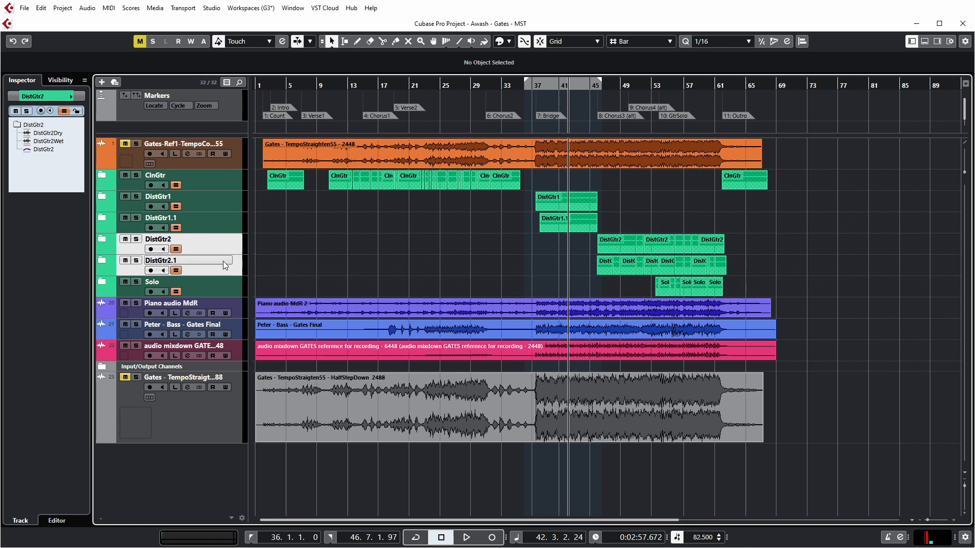
key(shift+n)
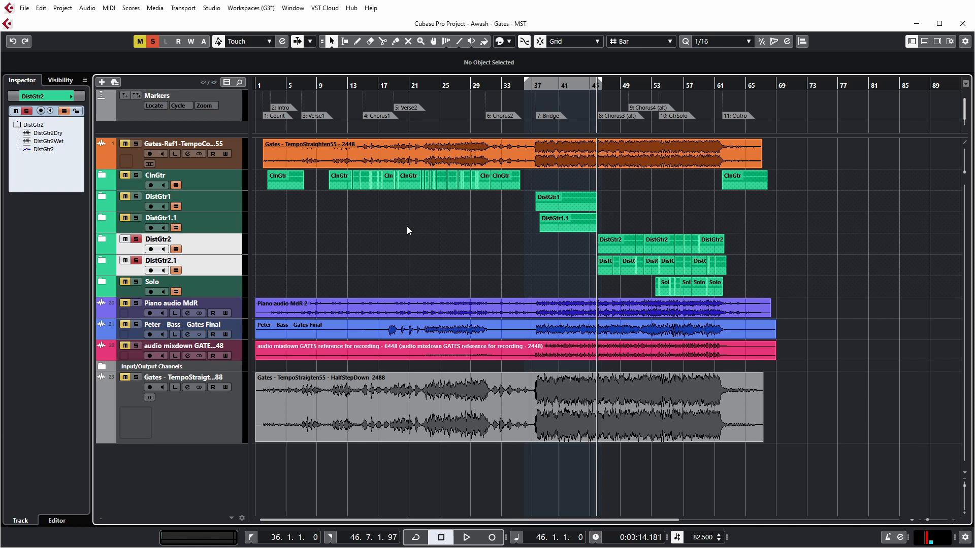
key(space)
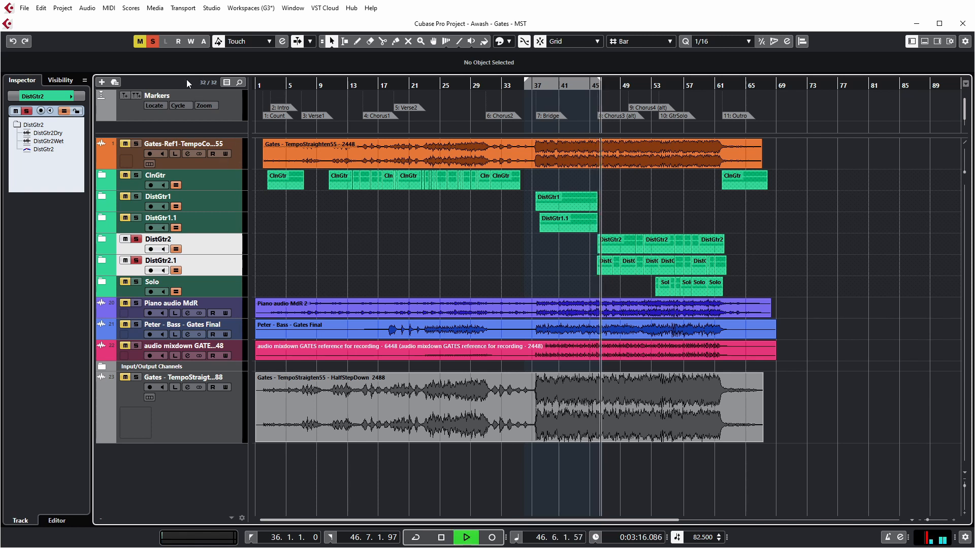
click(153, 42)
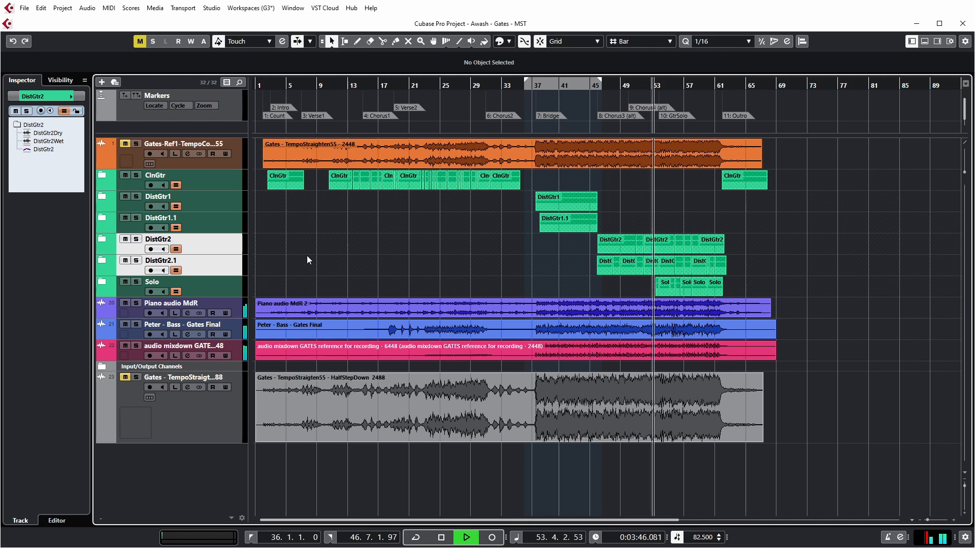
key(space)
Expand the DistGtr2 and DistGtr2.1 folders to show their dry and wet tracks
click(101, 239)
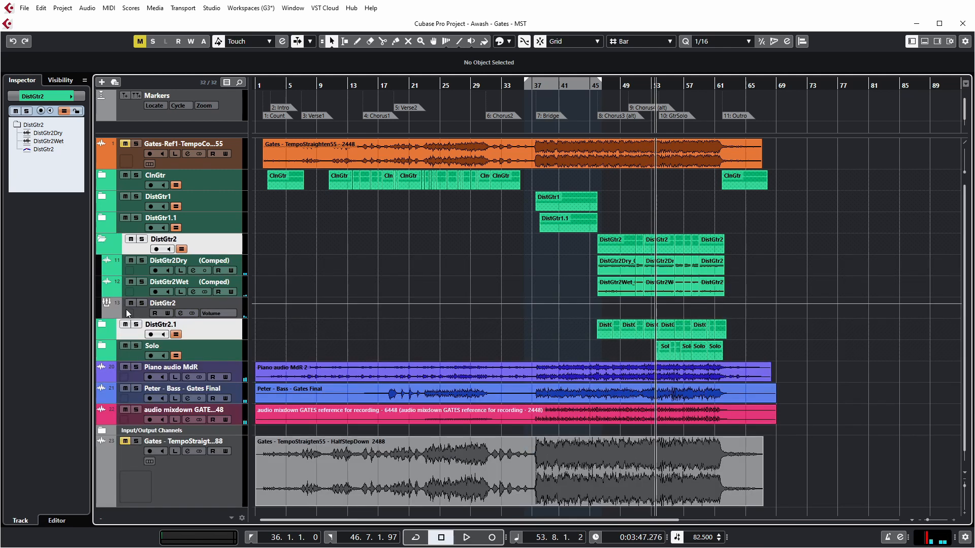
click(102, 325)
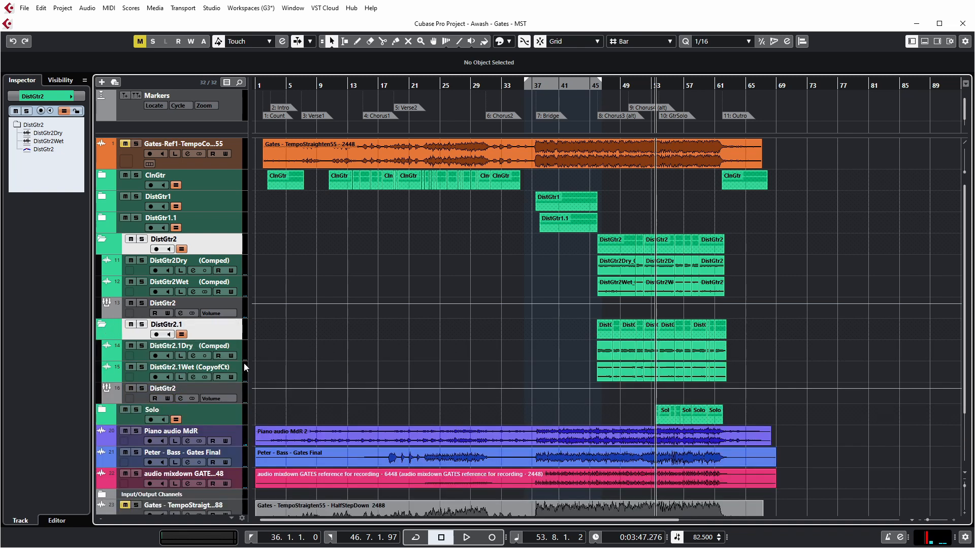